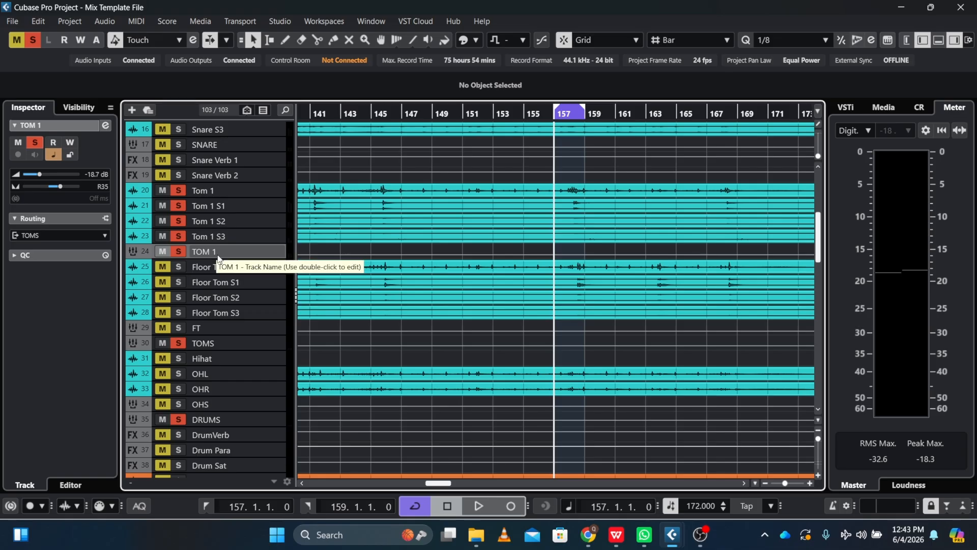
Audition the soloed TOM 1 group with its inserts bypassed, and open its channel settings.
{"action": "key", "text": "space"}
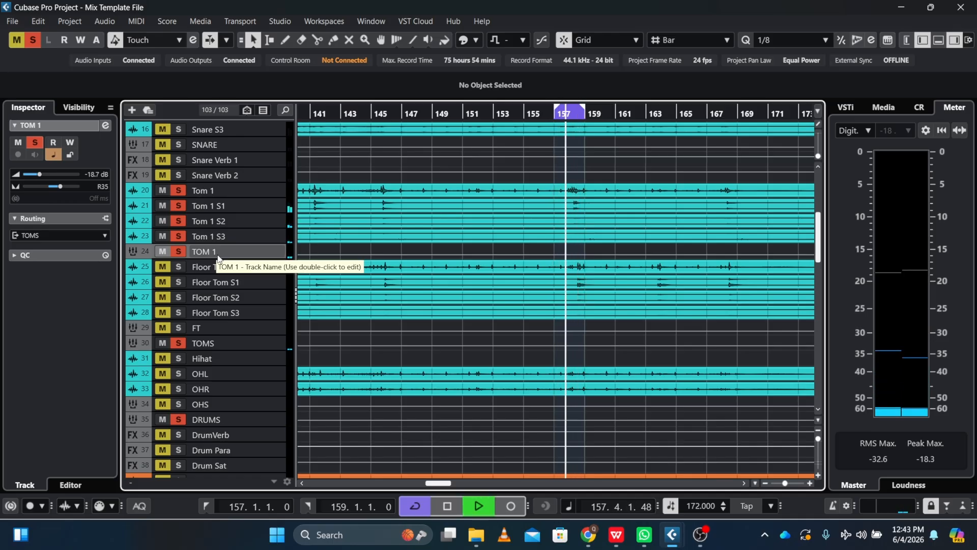
{"action": "key", "text": "space"}
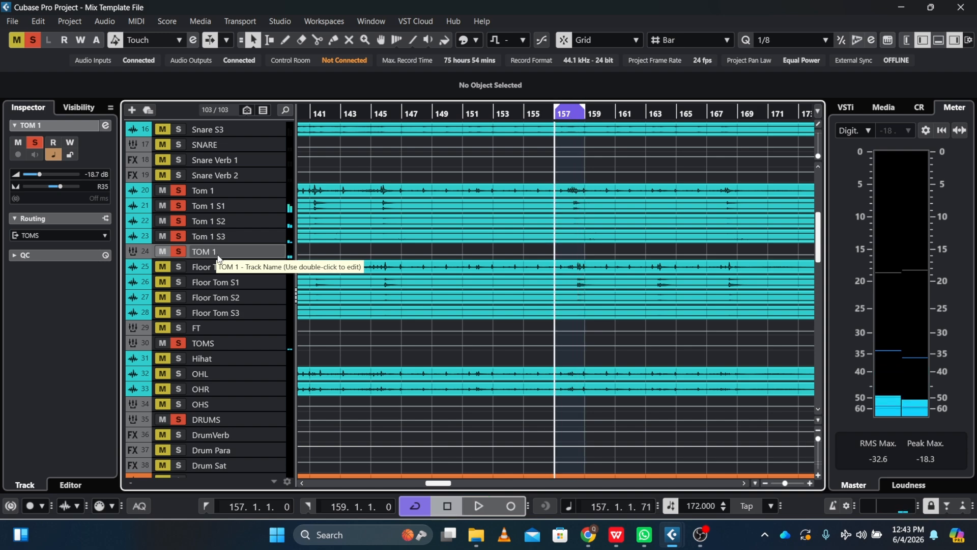
{"action": "left_click", "coordinate": [105, 126]}
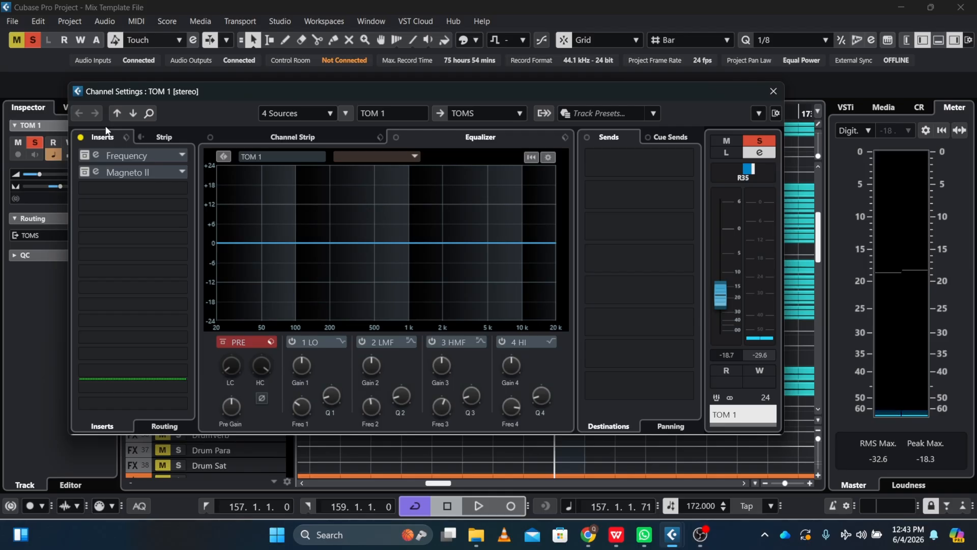
Activate the Frequency EQ insert on TOM 1, comparing it against bypass during playback, and close its editor.
{"action": "left_click", "coordinate": [97, 156]}
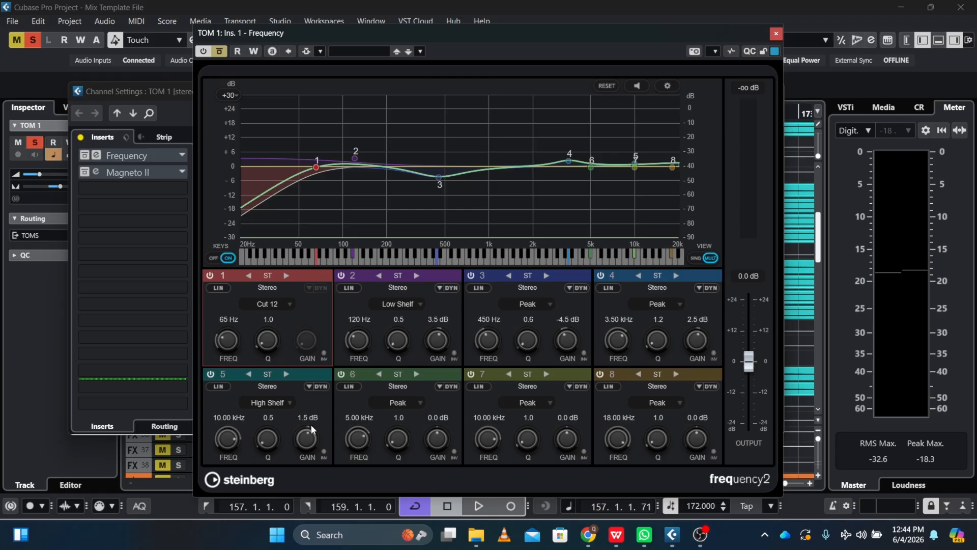
{"action": "left_click", "coordinate": [221, 51]}
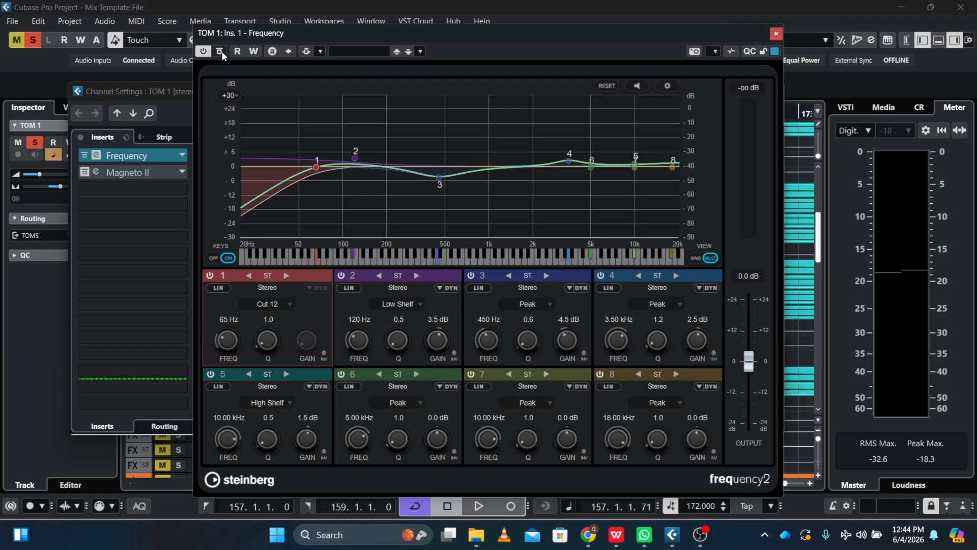
{"action": "key", "text": "space"}
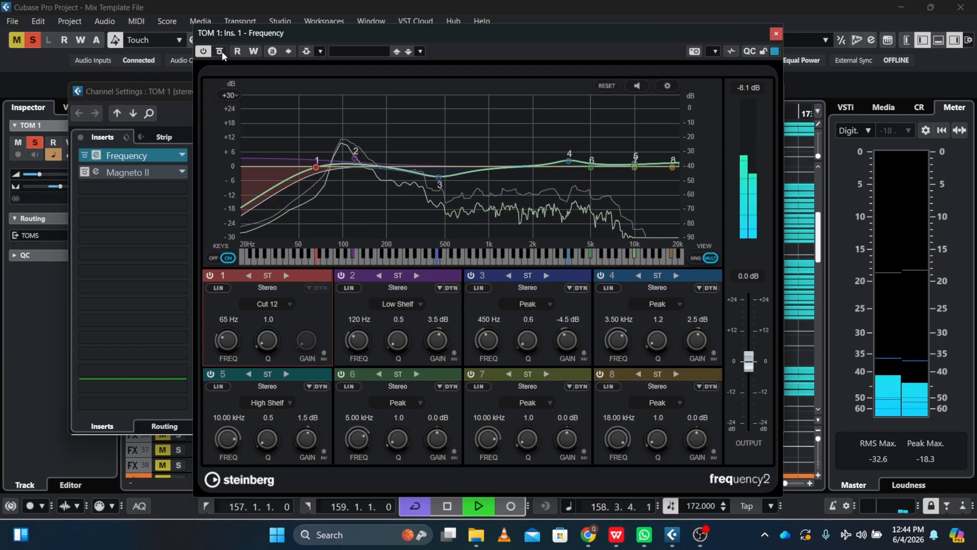
{"action": "left_click", "coordinate": [220, 51]}
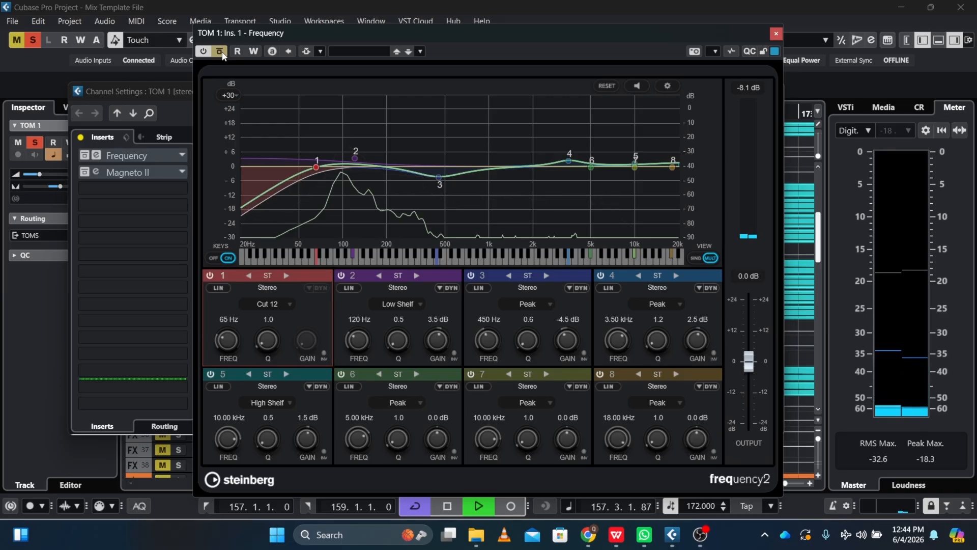
{"action": "left_click", "coordinate": [222, 51]}
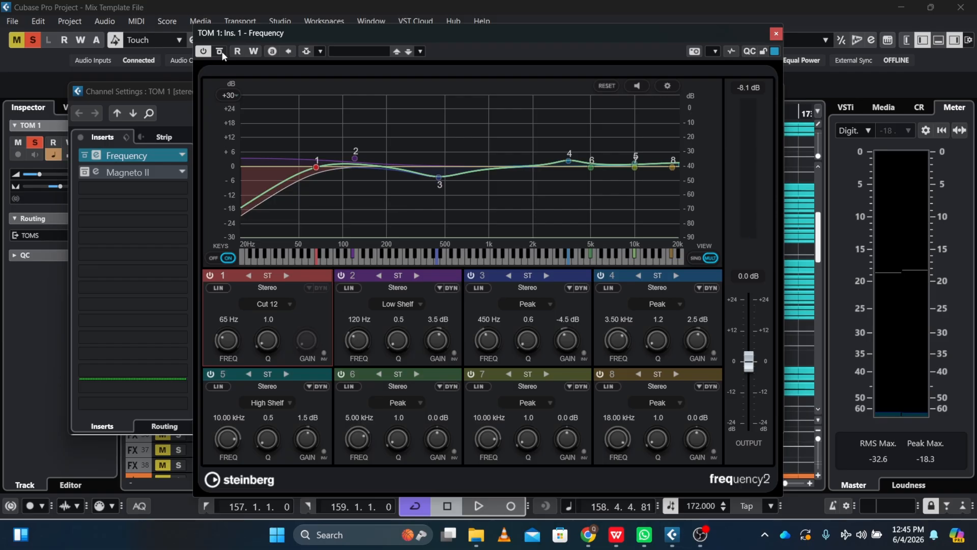
{"action": "left_click", "coordinate": [774, 34]}
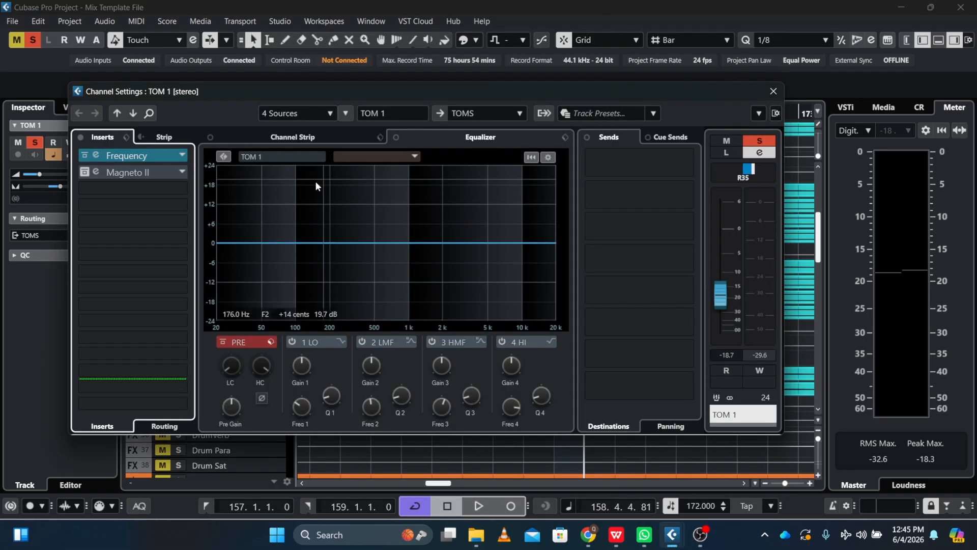
Activate the Magneto II insert on TOM 1, comparing it against bypass during playback, and close the channel settings.
{"action": "left_click", "coordinate": [106, 176]}
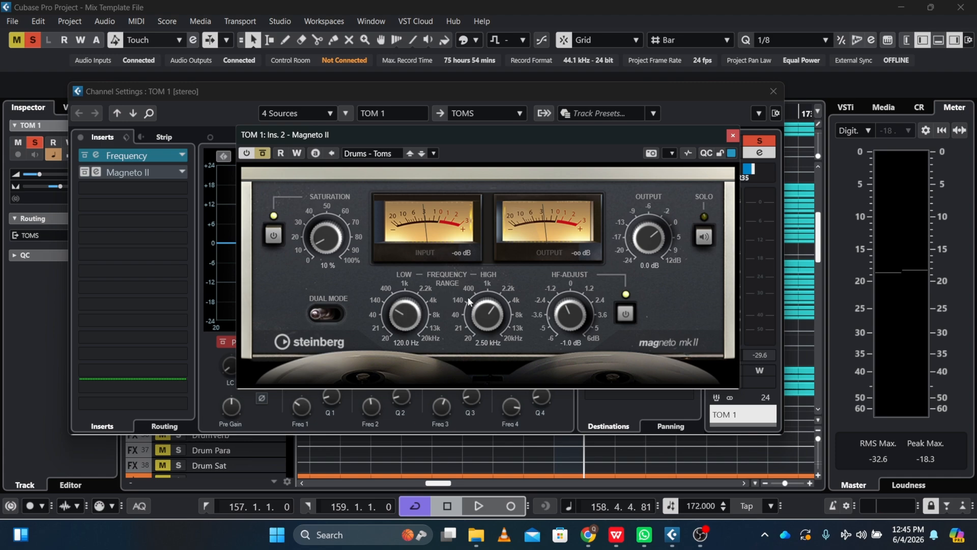
{"action": "left_click", "coordinate": [263, 153]}
{"action": "key", "text": "space"}
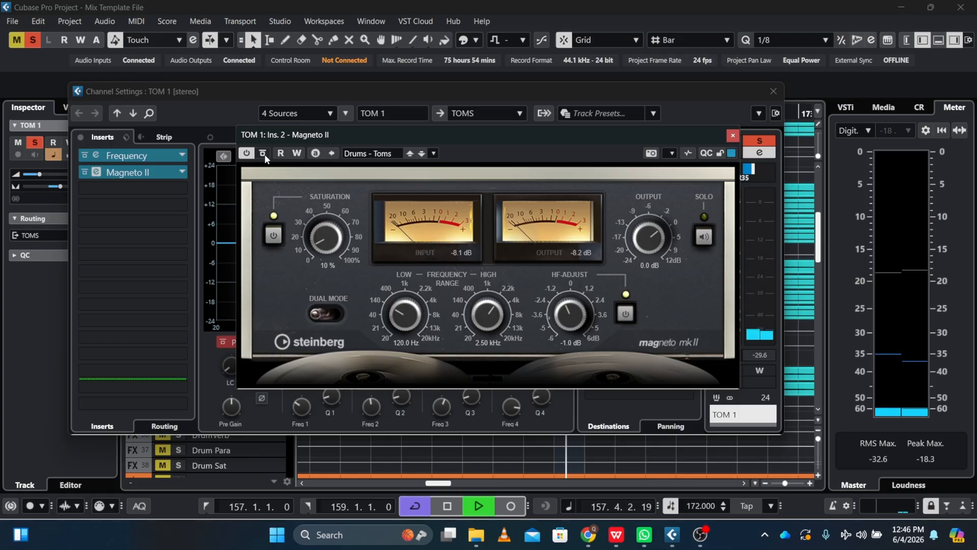
{"action": "left_click", "coordinate": [264, 156]}
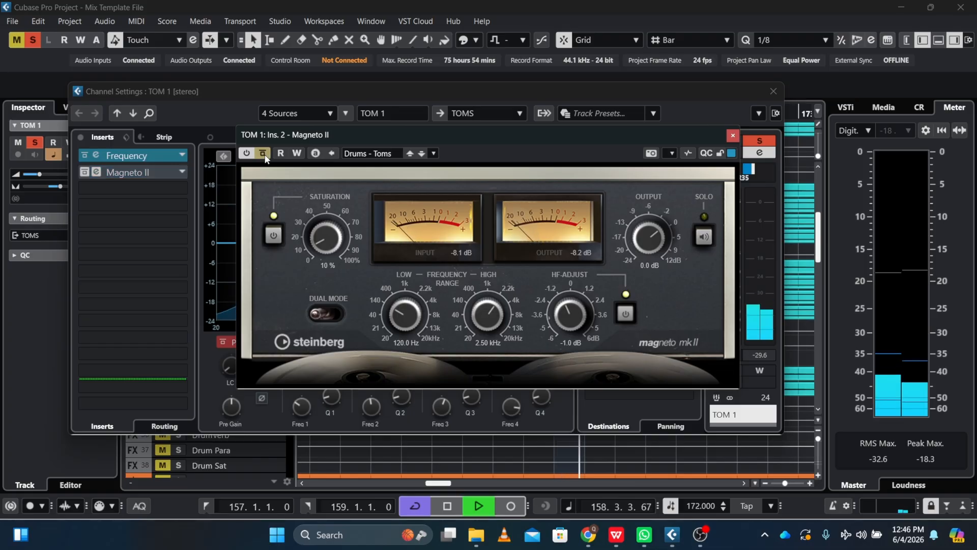
{"action": "left_click", "coordinate": [263, 155]}
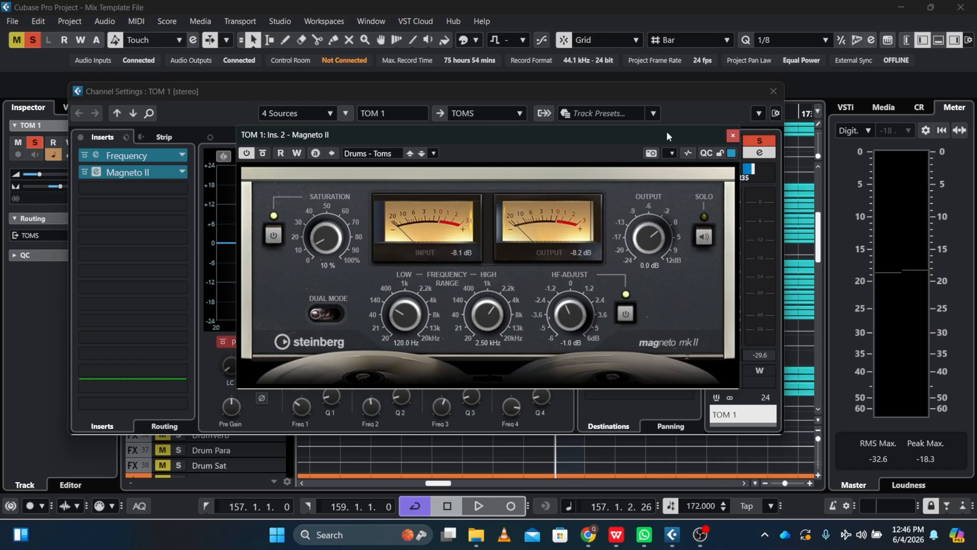
{"action": "left_click", "coordinate": [732, 135]}
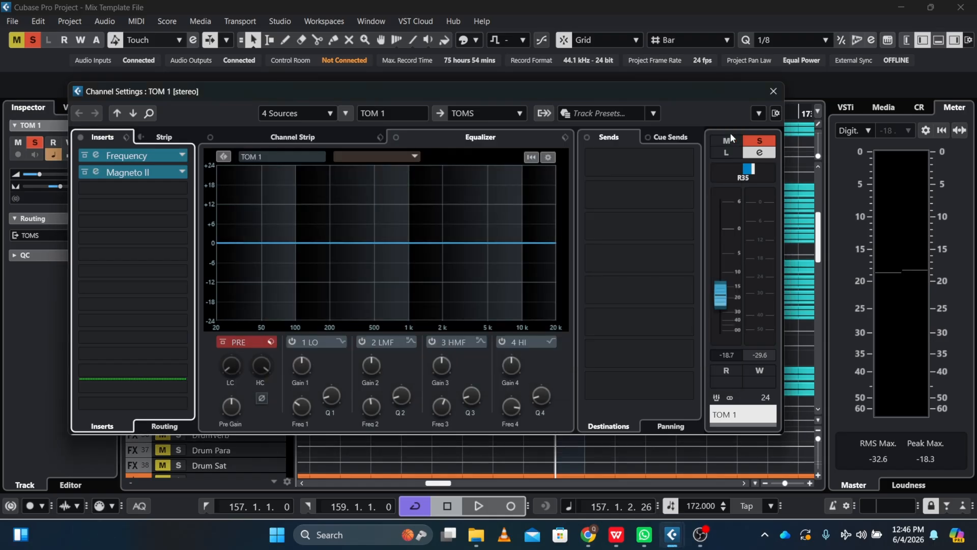
{"action": "left_click", "coordinate": [774, 91]}
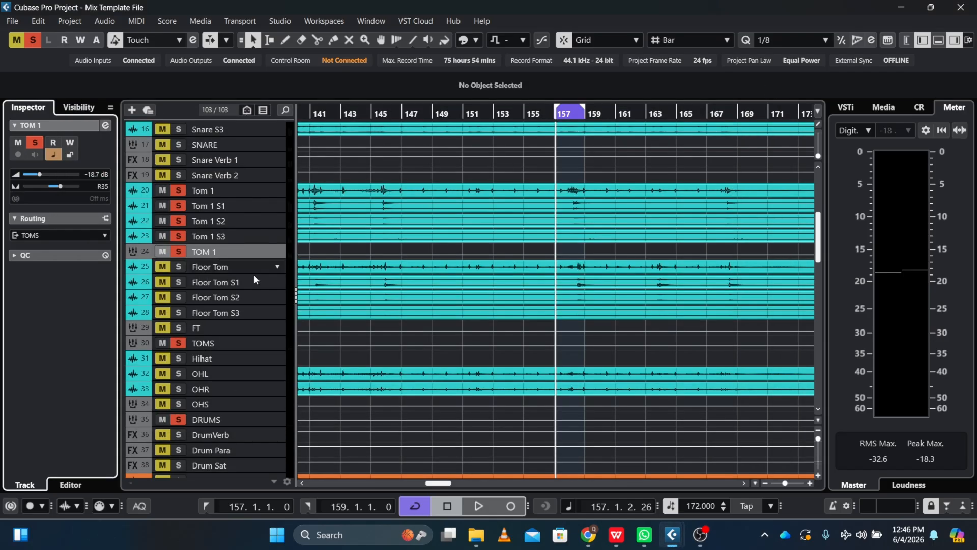
Mute the TOM 1 group, then solo and select the FT group track.
{"action": "left_click", "coordinate": [159, 252]}
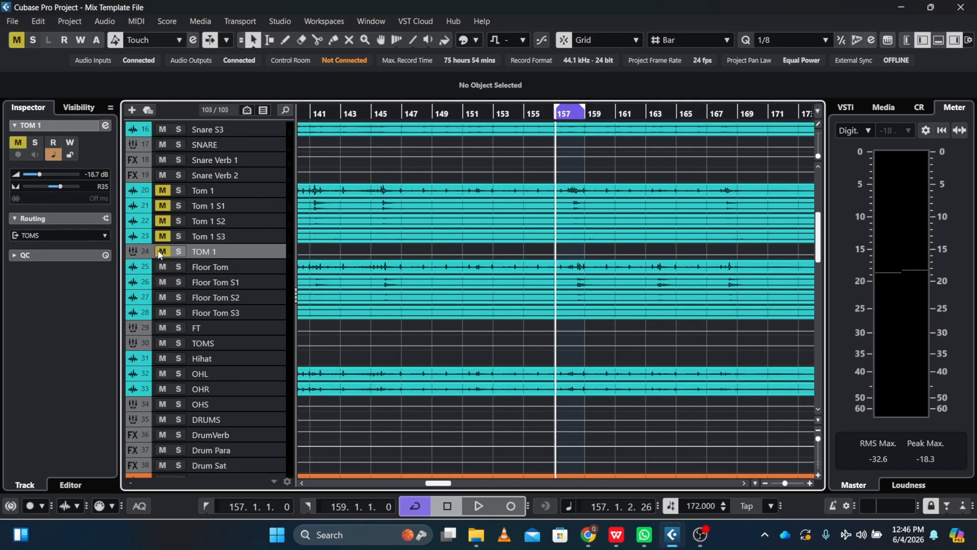
{"action": "left_click", "coordinate": [178, 328]}
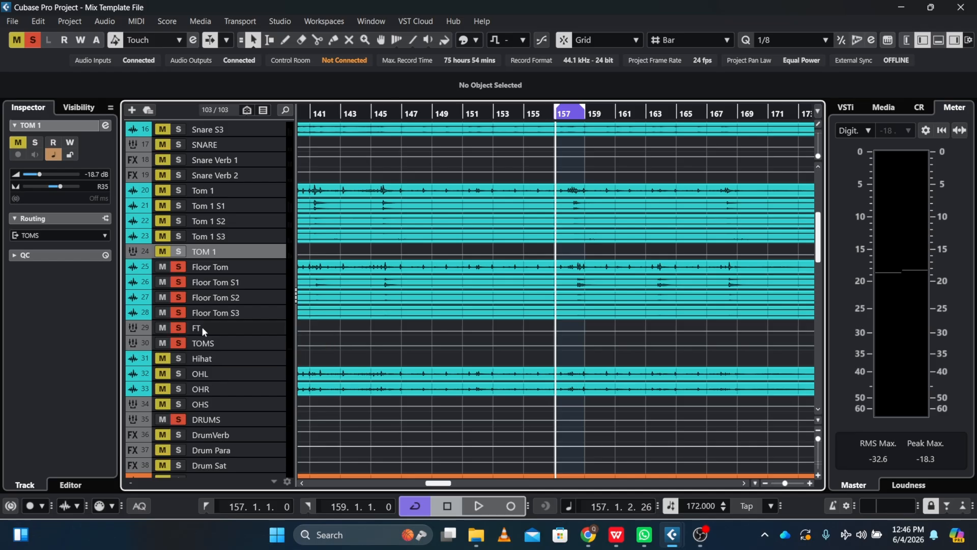
{"action": "left_click", "coordinate": [201, 327]}
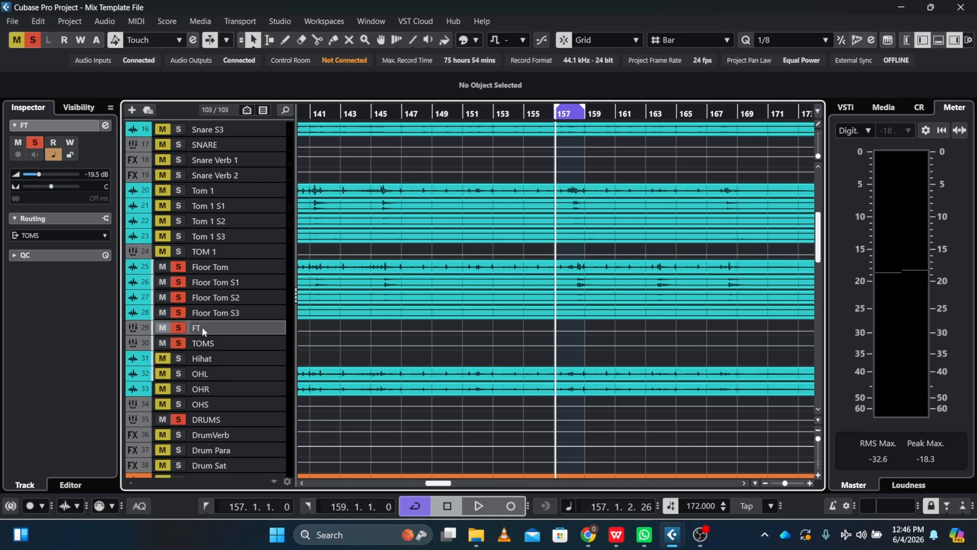
{"action": "left_click", "coordinate": [107, 128]}
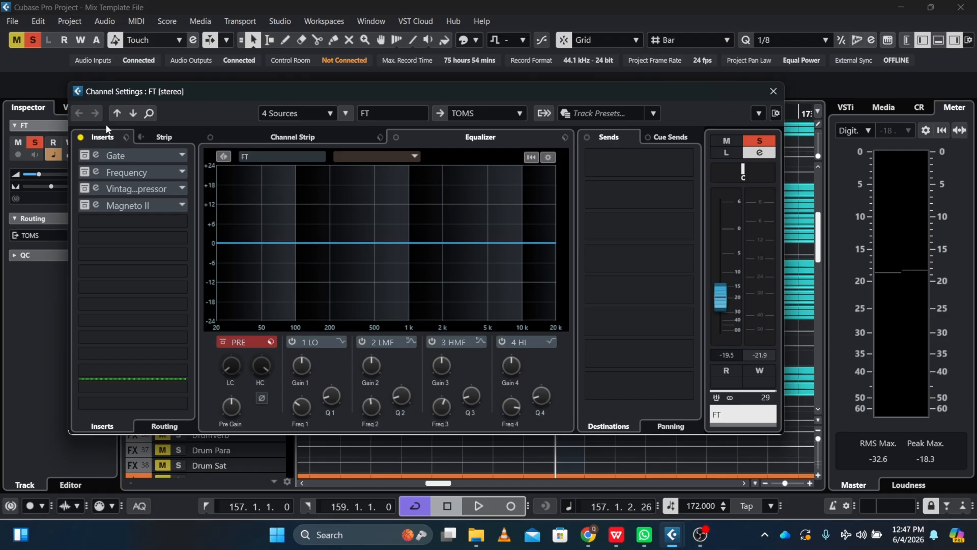
{"action": "left_click_drag", "start_coordinate": [239, 89], "coordinate": [364, 72]}
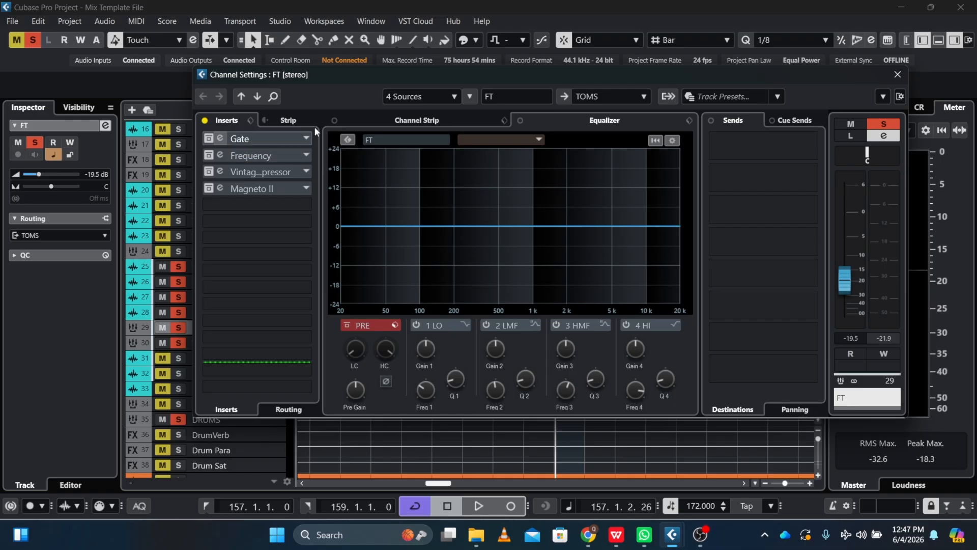
{"action": "left_click", "coordinate": [896, 75]}
Shorten the loop range to bars 158 to 159 and place the playhead at bar 158.
{"action": "key", "text": "h"}
{"action": "key", "text": "h"}
{"action": "key", "text": "h"}
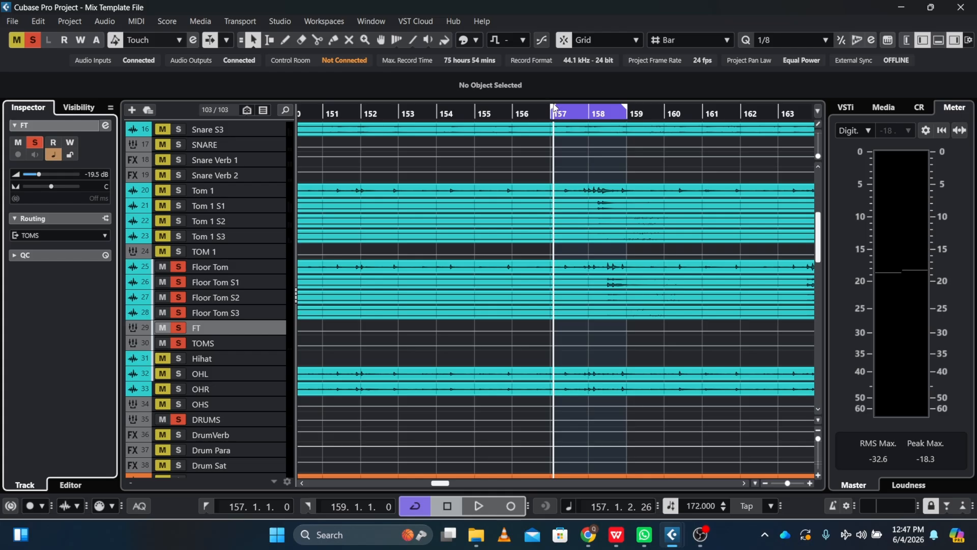
{"action": "left_click_drag", "start_coordinate": [554, 109], "coordinate": [576, 110]}
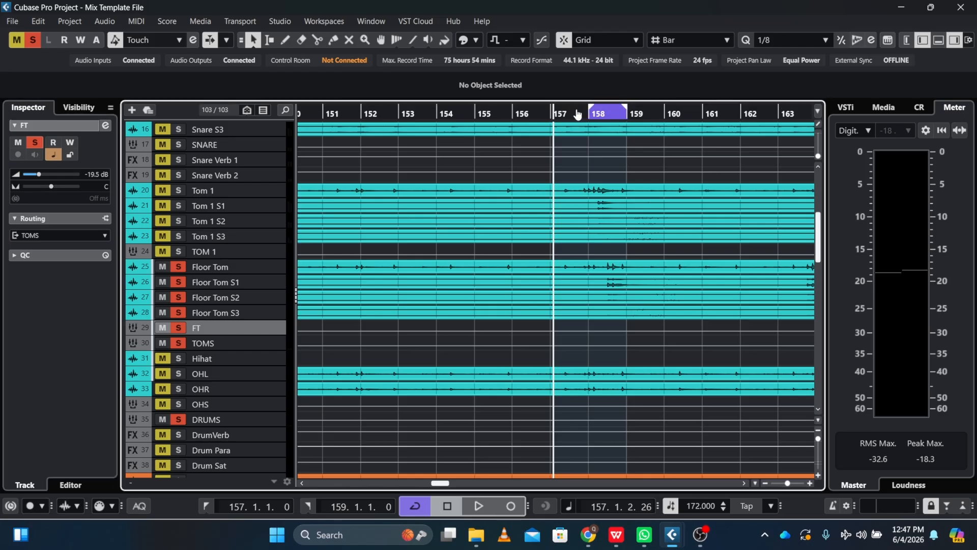
{"action": "left_click", "coordinate": [590, 114]}
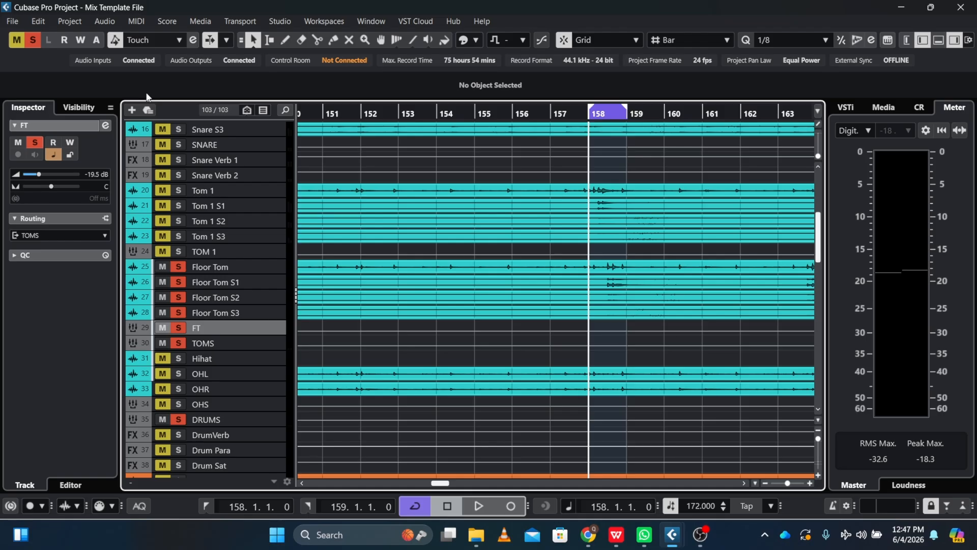
Open the FT channel settings and audition the loop with all of its inserts bypassed.
{"action": "left_click", "coordinate": [106, 126]}
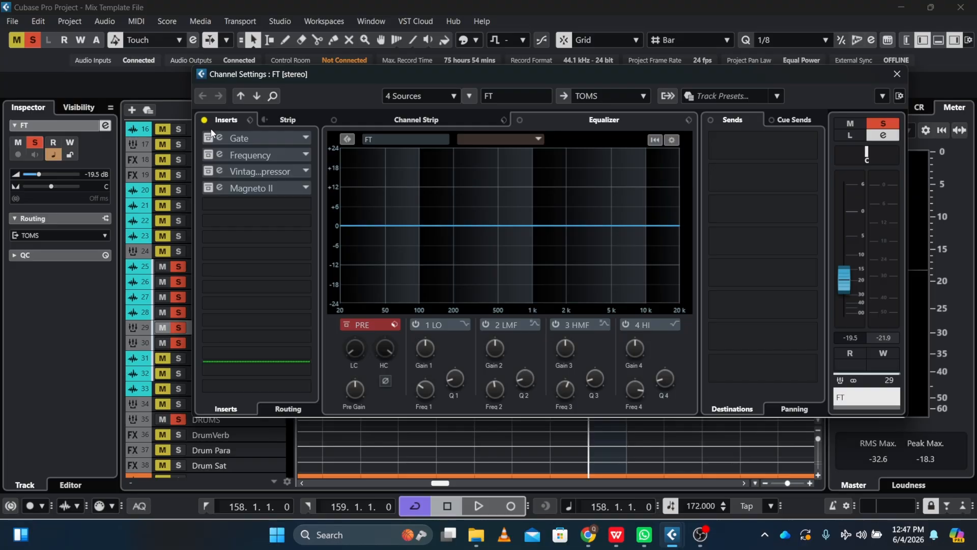
{"action": "key", "text": "space"}
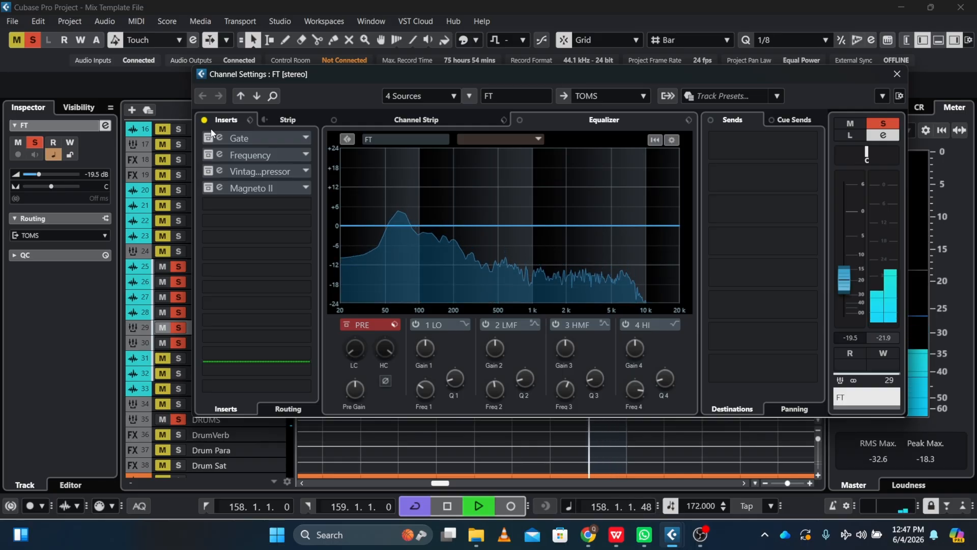
{"action": "key", "text": "space"}
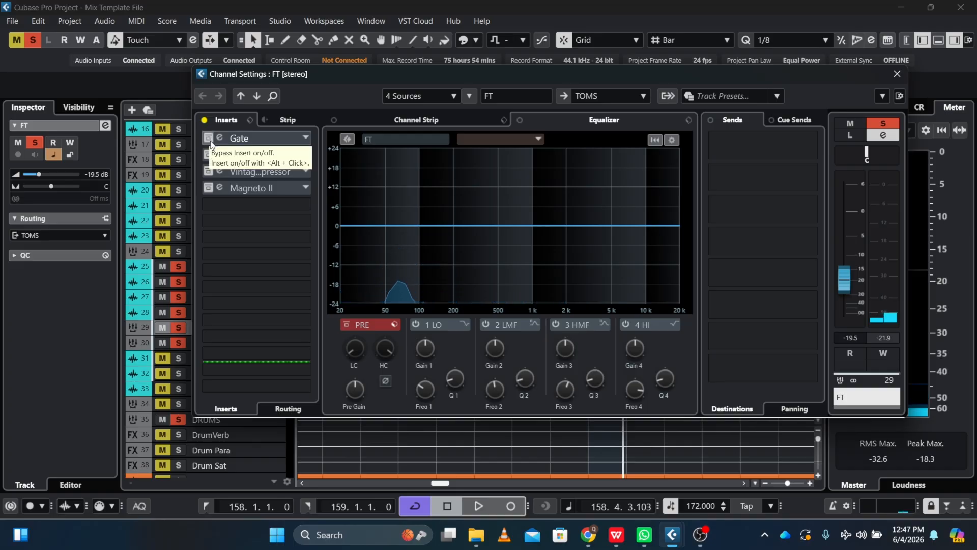
Activate the Gate insert on FT and audition the floor tom loop through it.
{"action": "left_click", "coordinate": [217, 142]}
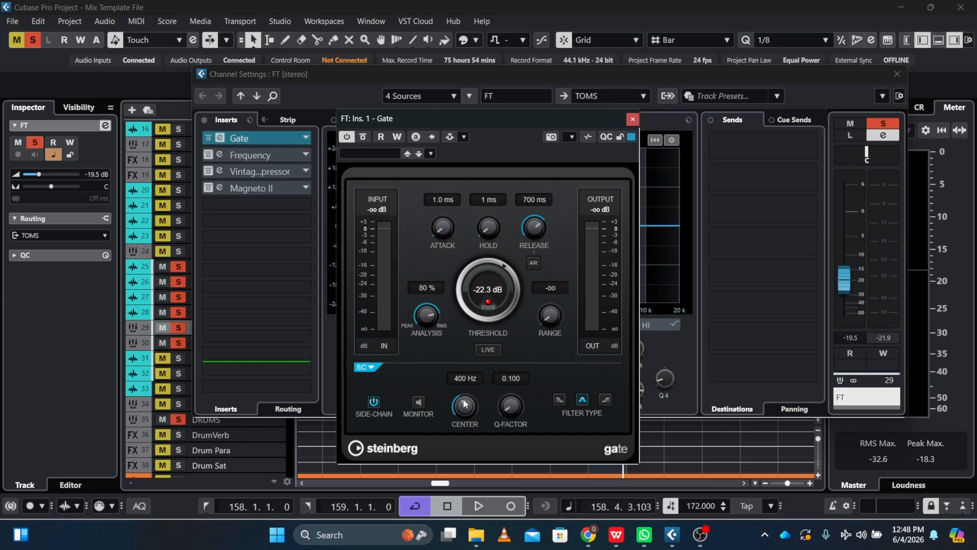
{"action": "key", "text": "space"}
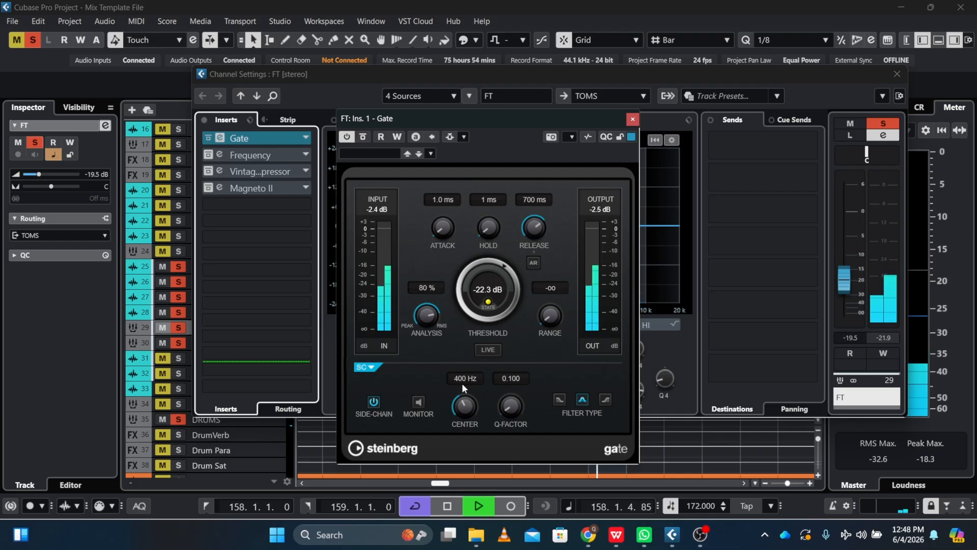
{"action": "key", "text": "space"}
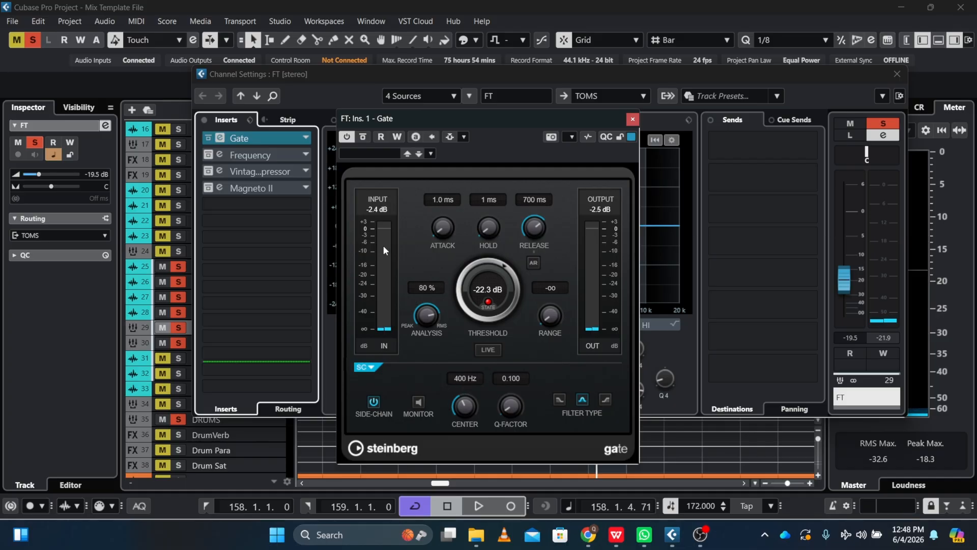
Open the Frequency EQ insert on FT, activate it and audition the floor tom loop through it.
{"action": "left_click", "coordinate": [219, 155]}
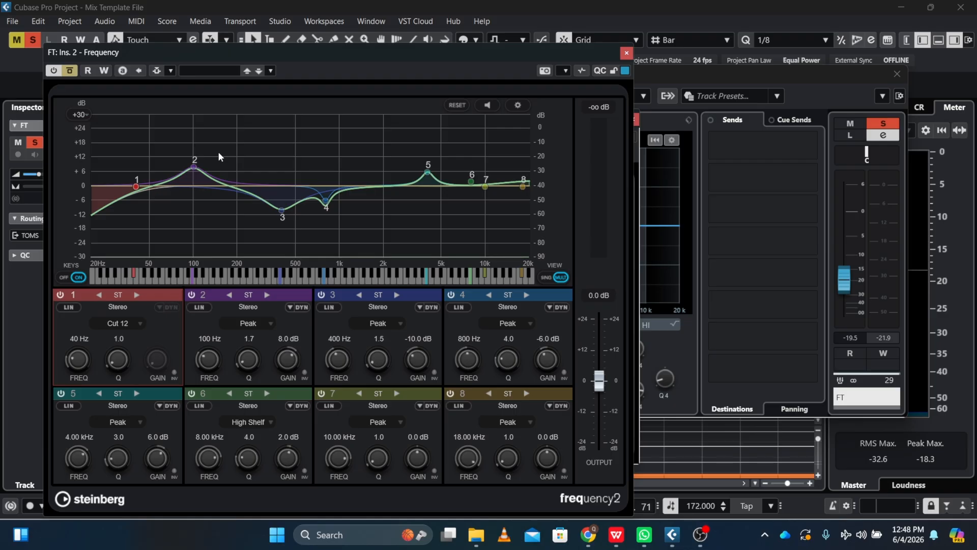
{"action": "left_click_drag", "start_coordinate": [340, 47], "coordinate": [480, 33]}
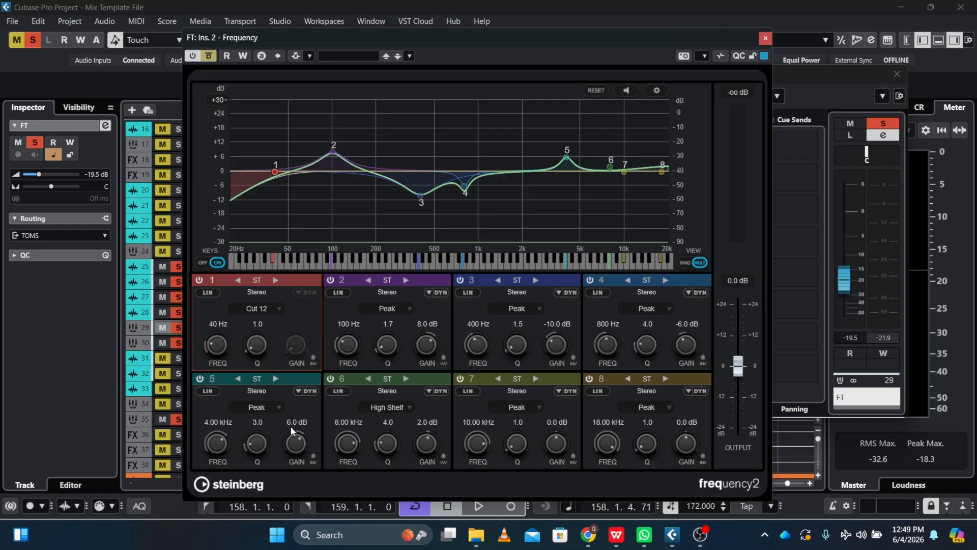
{"action": "key", "text": "space"}
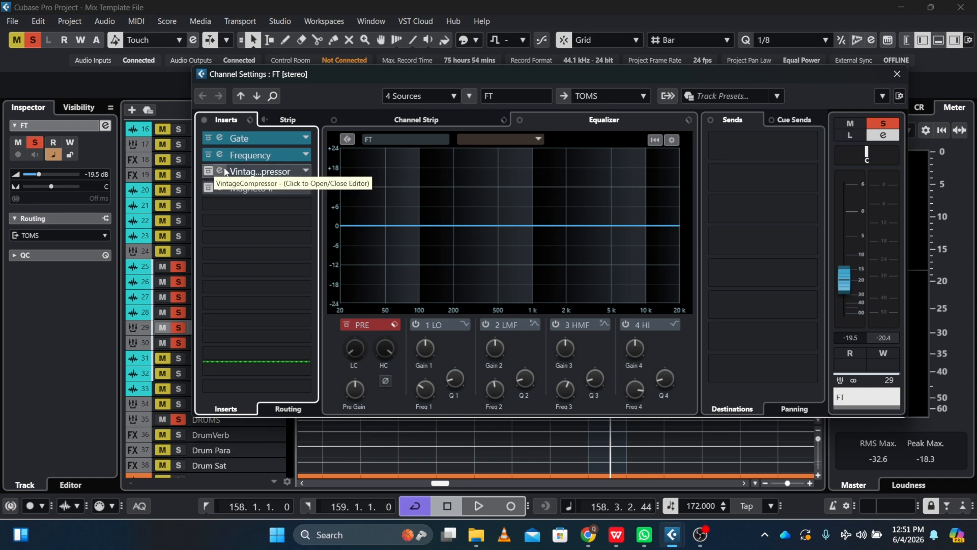
Activate the VintageCompressor insert on FT and audition the floor tom loop through it.
{"action": "left_click", "coordinate": [226, 171]}
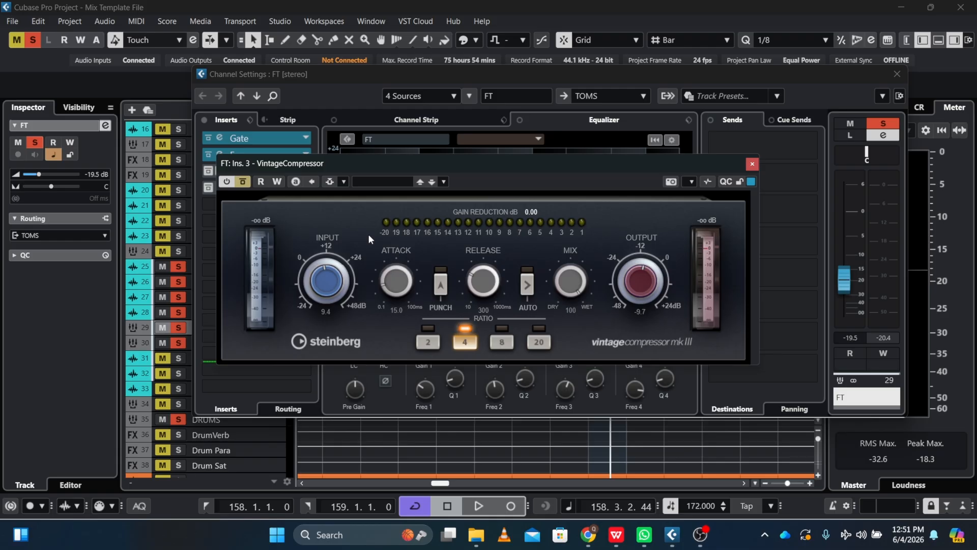
{"action": "left_click", "coordinate": [243, 182]}
{"action": "key", "text": "space"}
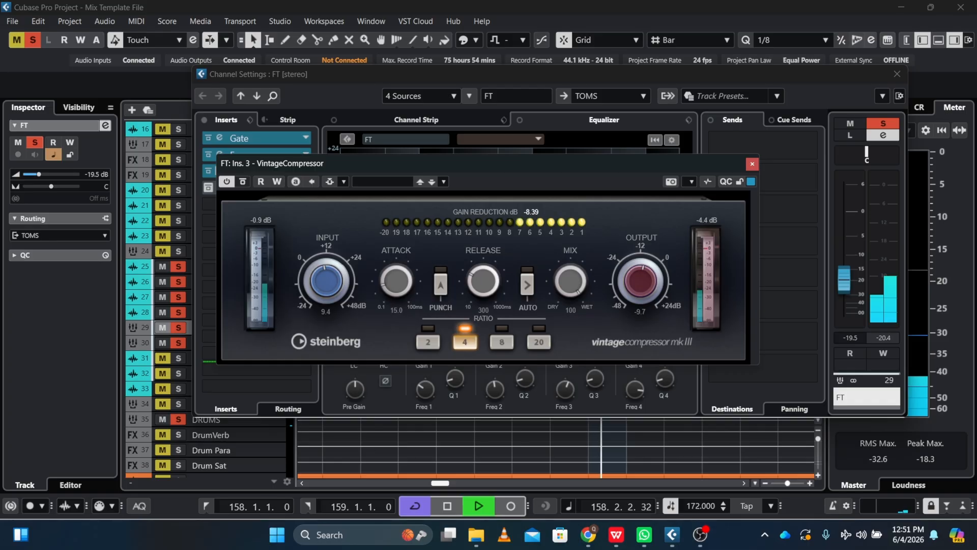
{"action": "key", "text": "space"}
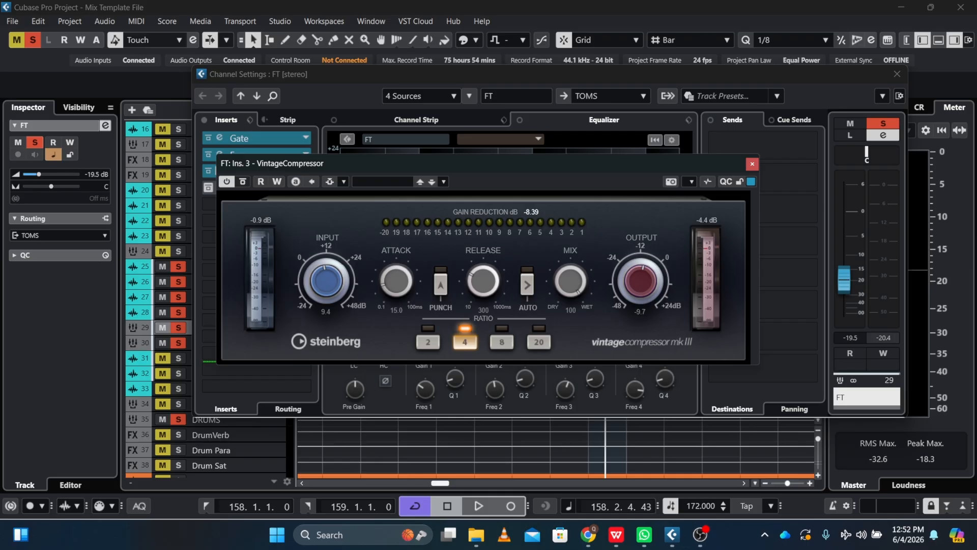
Audition the floor tom loop through the VintageCompressor once more and close the compressor's editor.
{"action": "key", "text": "space"}
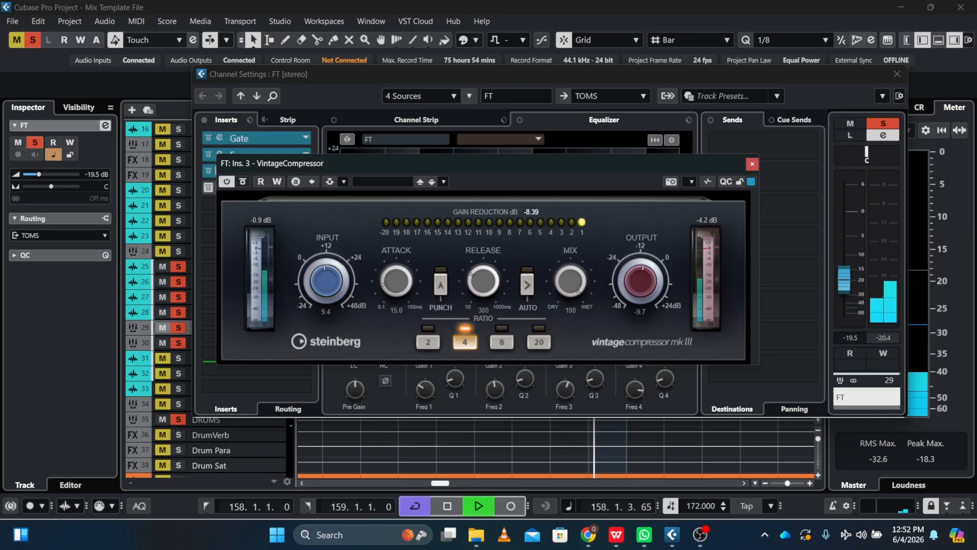
{"action": "key", "text": "space"}
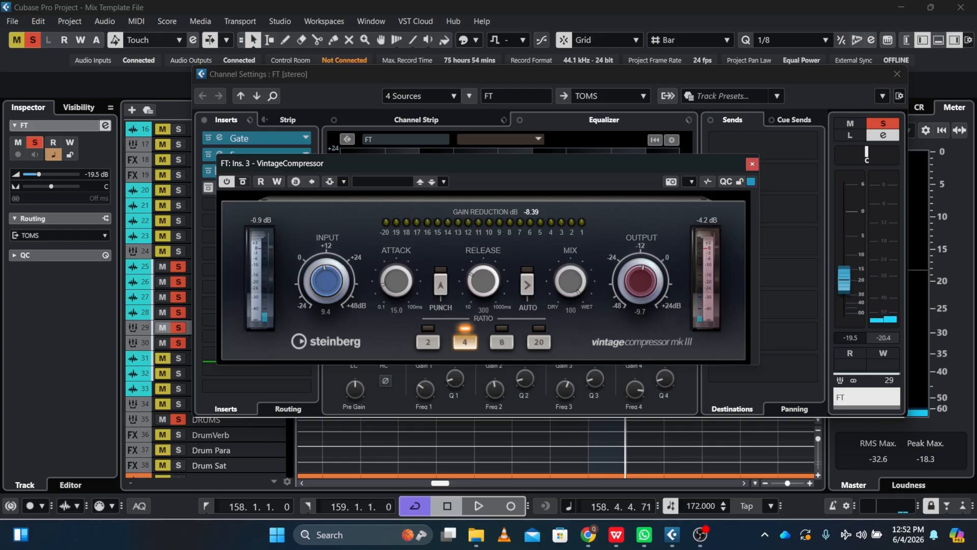
{"action": "key", "text": "Escape"}
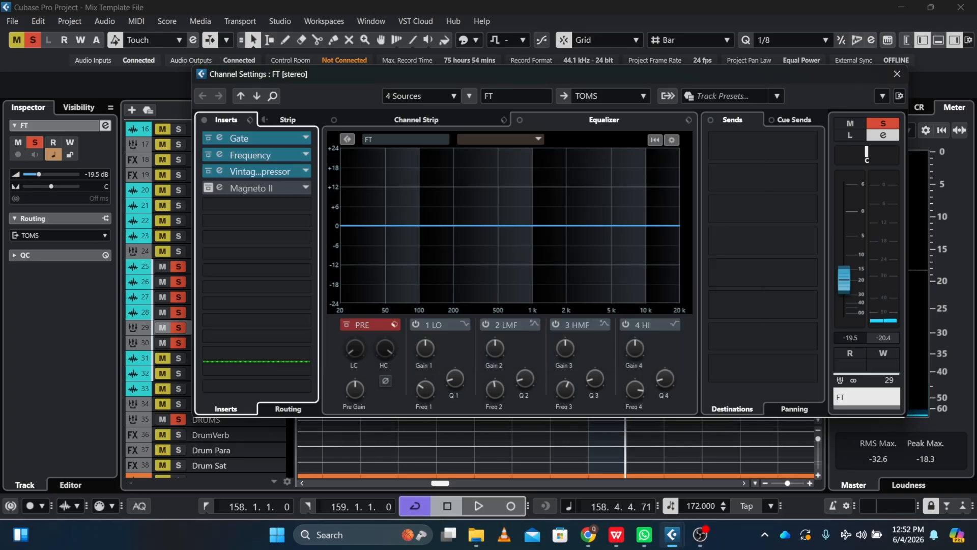
Open the Magneto II insert on FT, activate it and audition the floor tom loop through the full insert chain.
{"action": "left_click", "coordinate": [221, 187]}
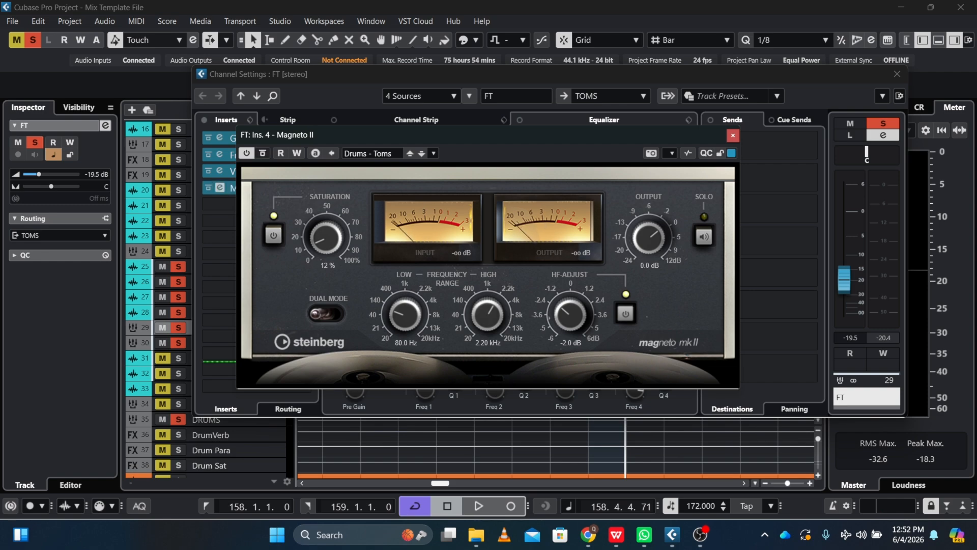
{"action": "left_click", "coordinate": [733, 136]}
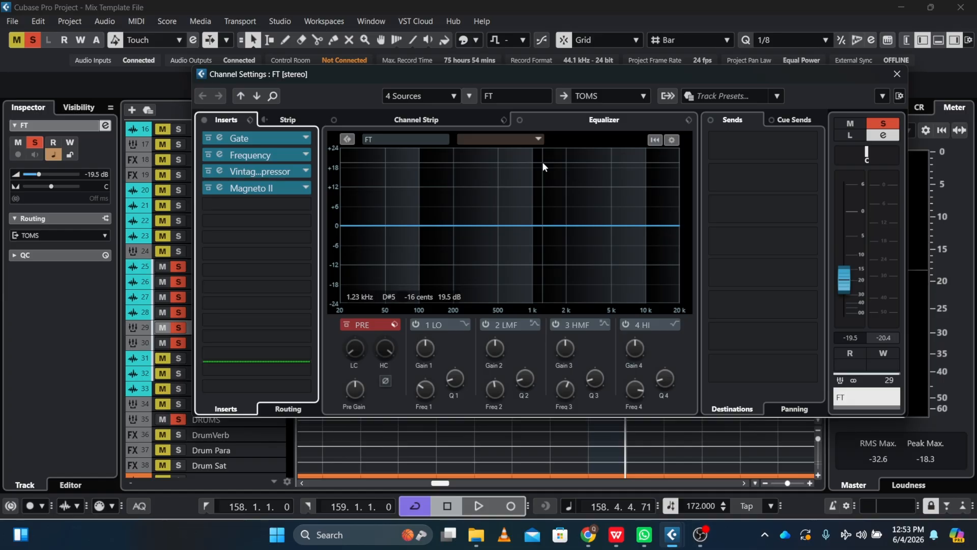
{"action": "key", "text": "space"}
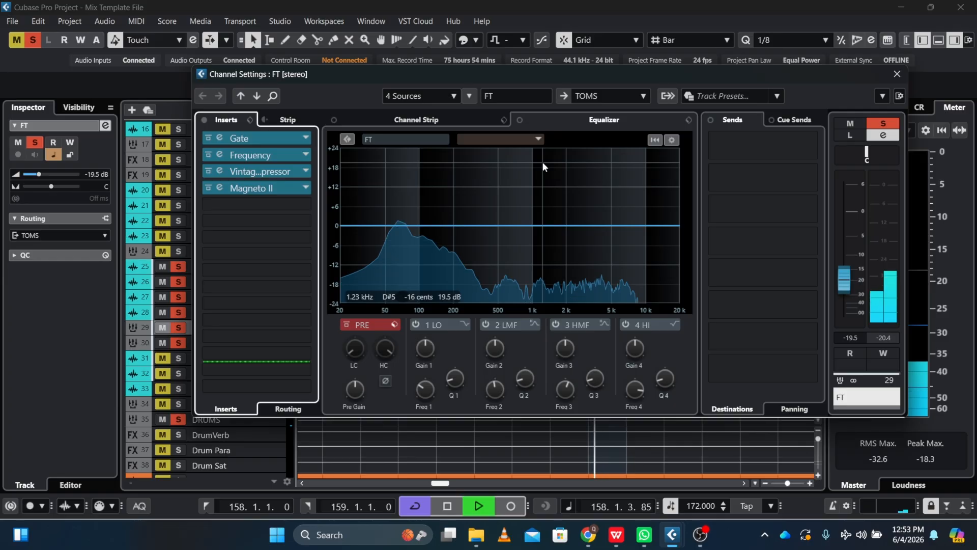
{"action": "key", "text": "space"}
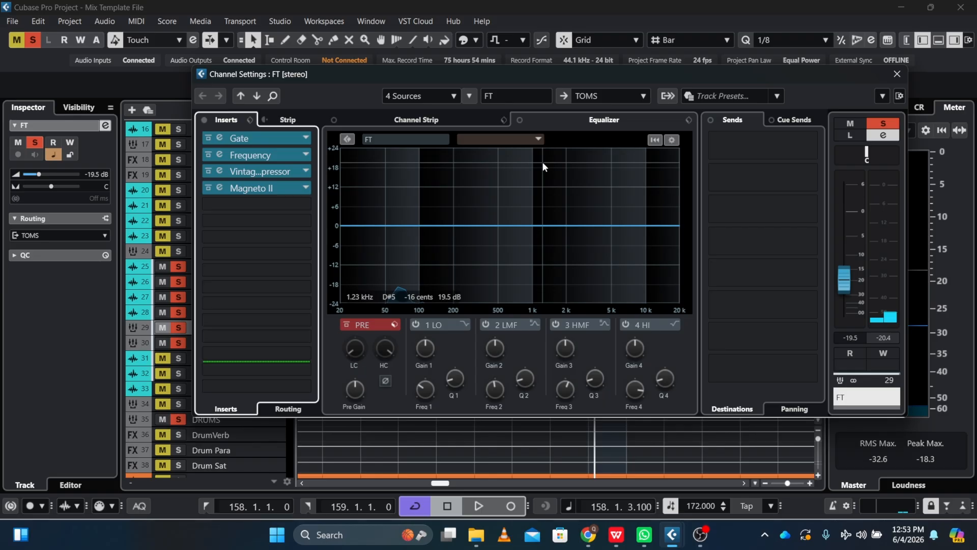
{"action": "key", "text": "Escape"}
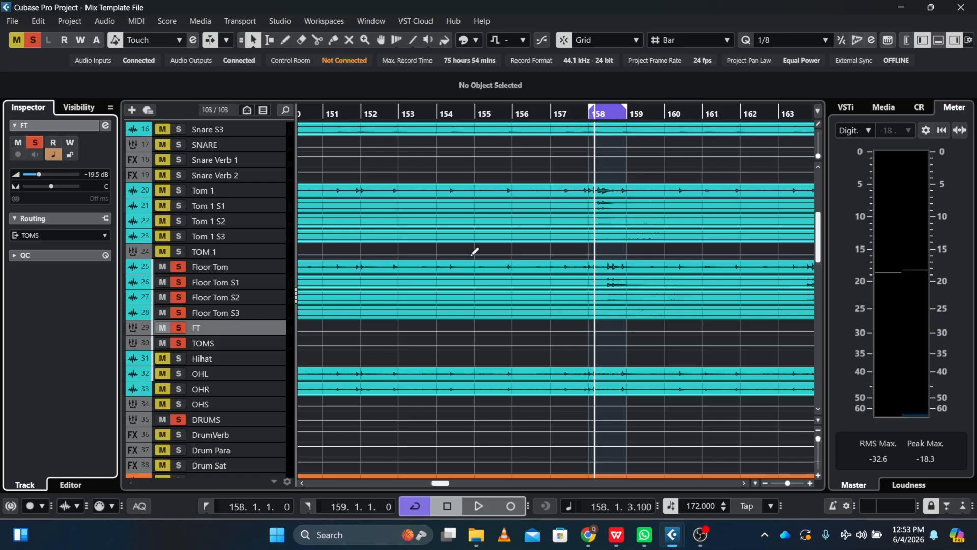
Solo the TOM 1 group channel and extend the loop's start back to bar 157, with playback starting from there.
{"action": "left_click", "coordinate": [178, 252]}
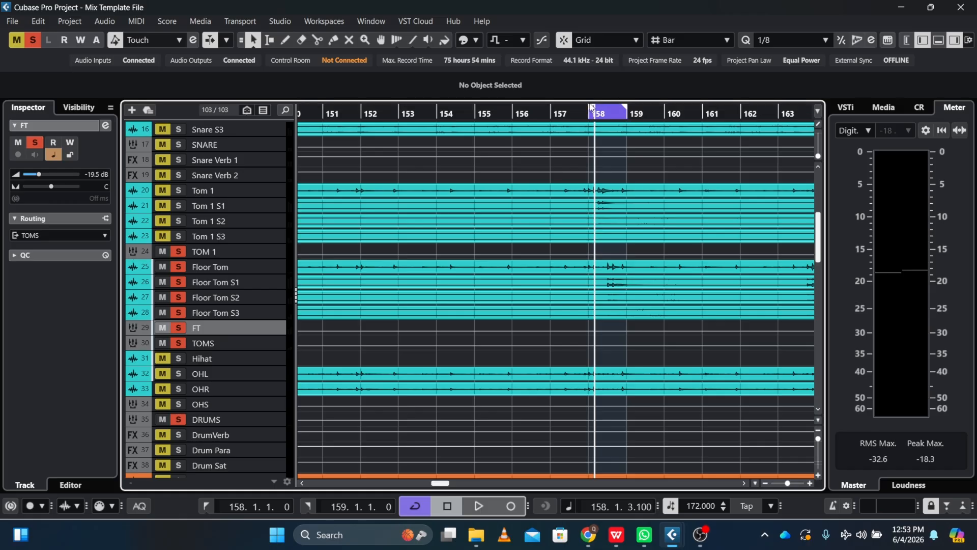
{"action": "left_click_drag", "start_coordinate": [592, 107], "coordinate": [567, 112]}
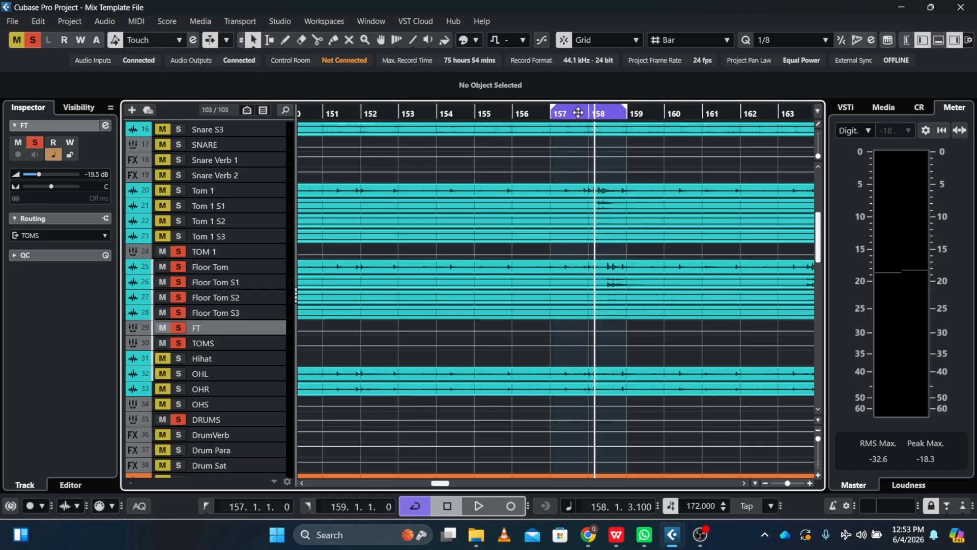
{"action": "left_click", "coordinate": [577, 112]}
{"action": "left_click", "coordinate": [565, 113]}
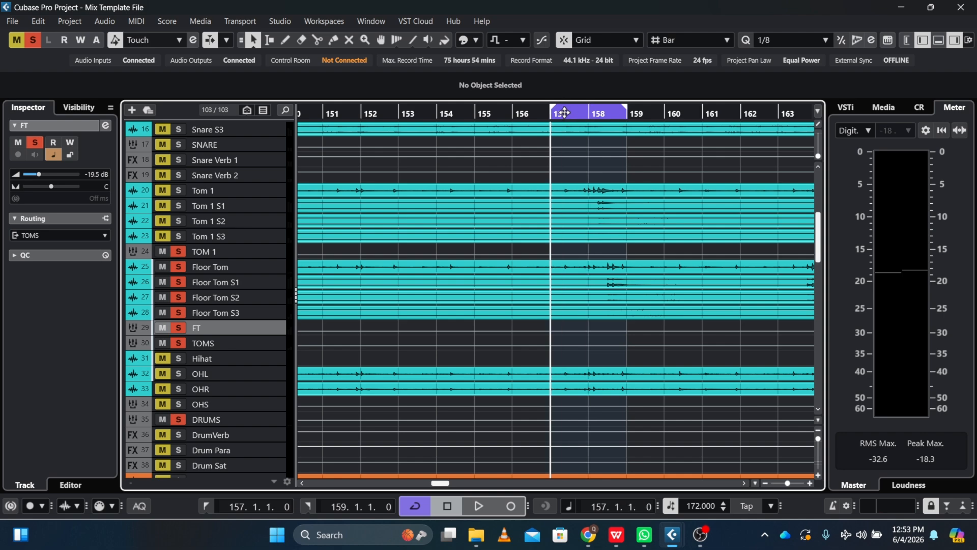
Solo the Tom 1 track and its samples alongside the floor tom and audition both toms in the loop.
{"action": "key", "text": "space"}
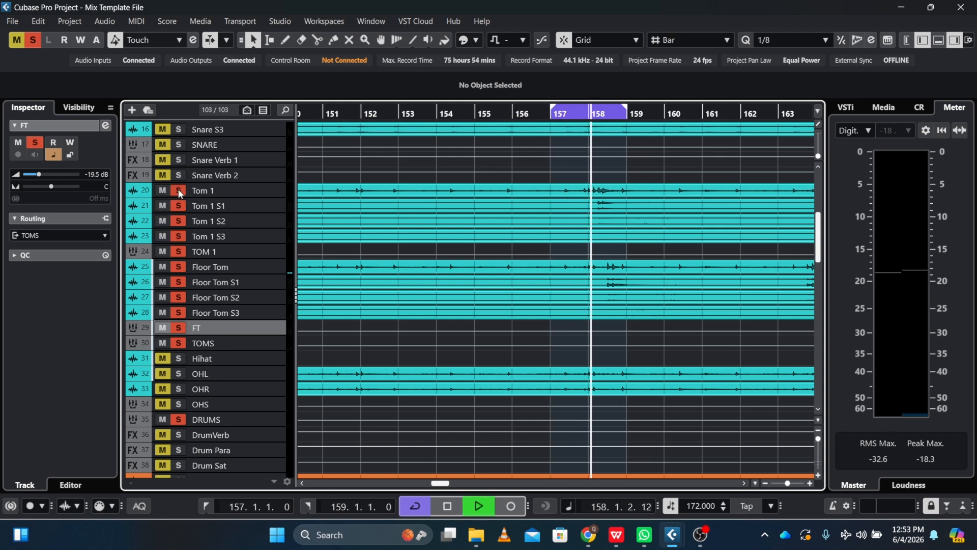
{"action": "left_click", "coordinate": [179, 190]}
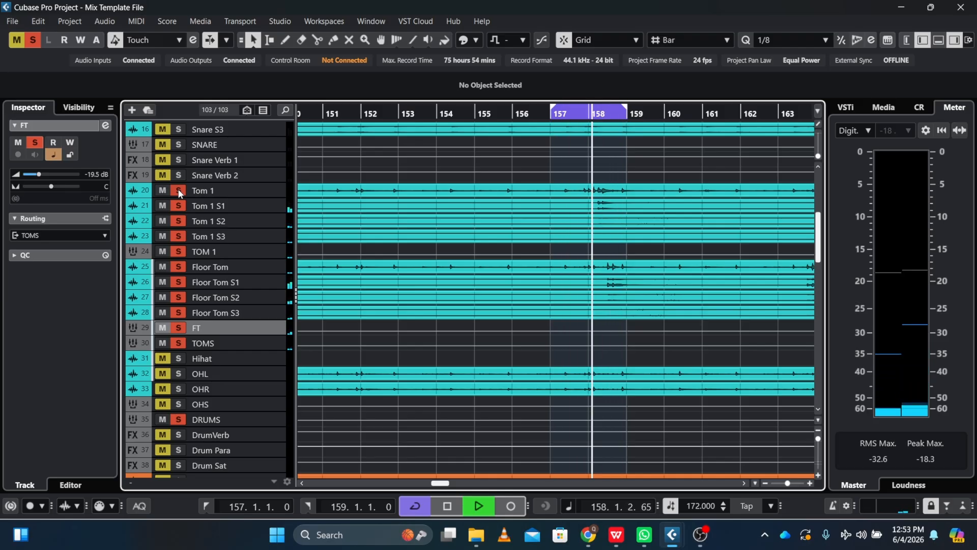
{"action": "key", "text": "space"}
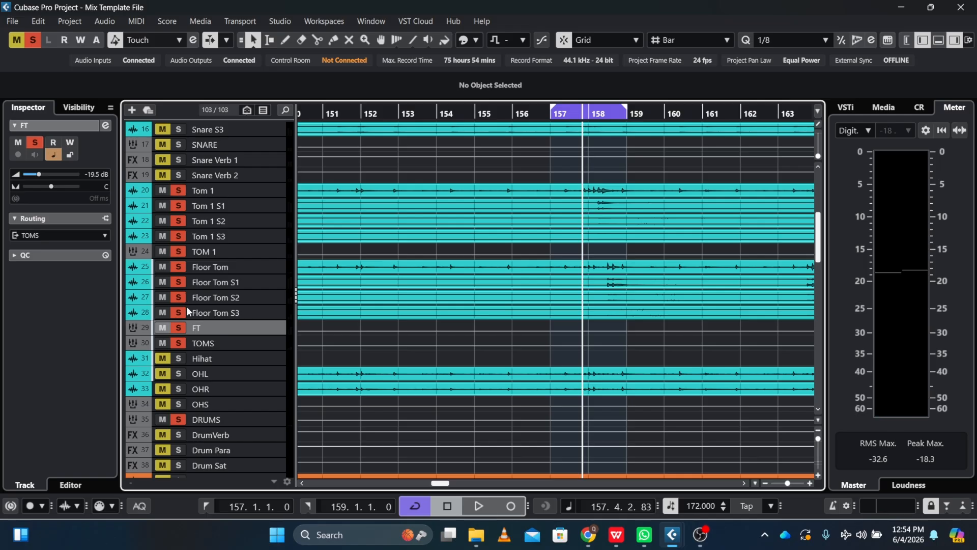
Open the TOMS channel settings and bring up its Squasher insert with the whole plug-in editor in view.
{"action": "left_click", "coordinate": [200, 346]}
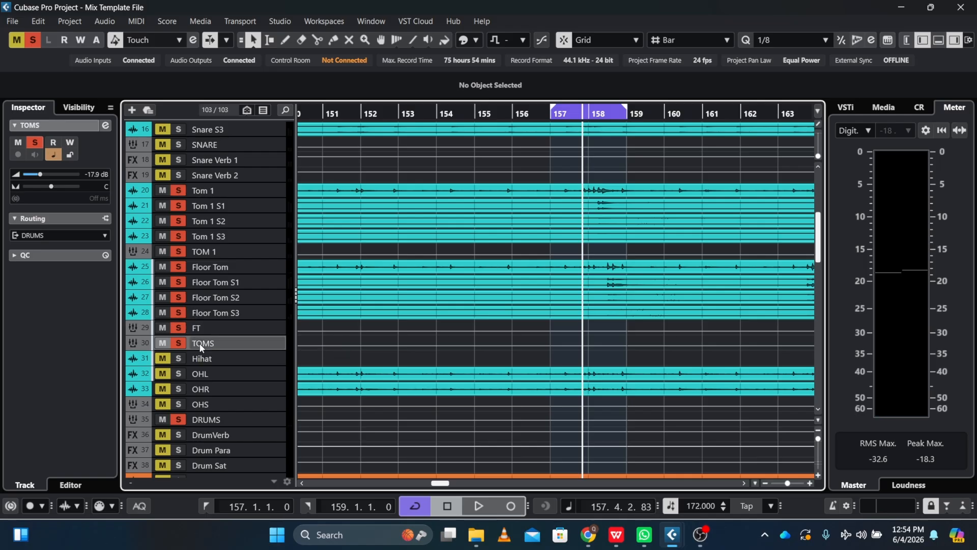
{"action": "left_click", "coordinate": [105, 126]}
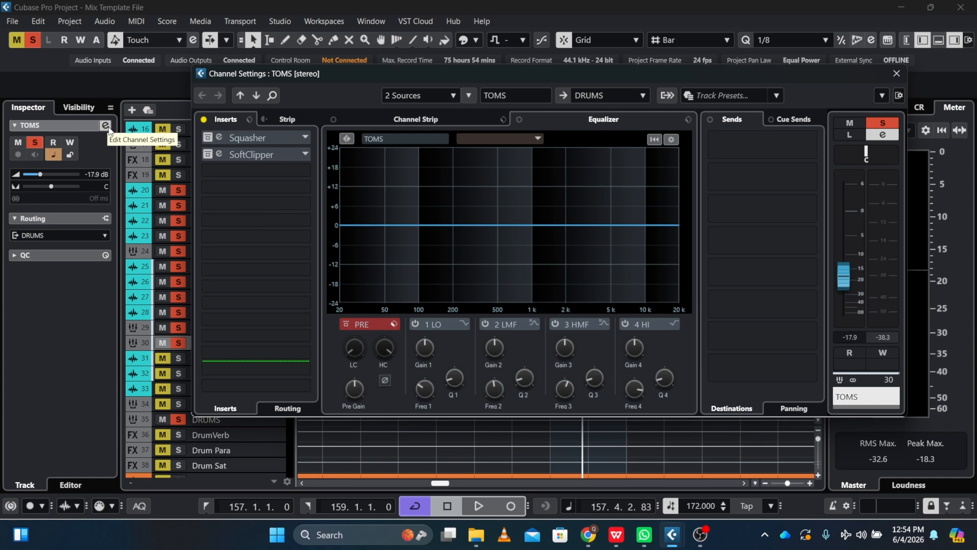
{"action": "left_click", "coordinate": [220, 138]}
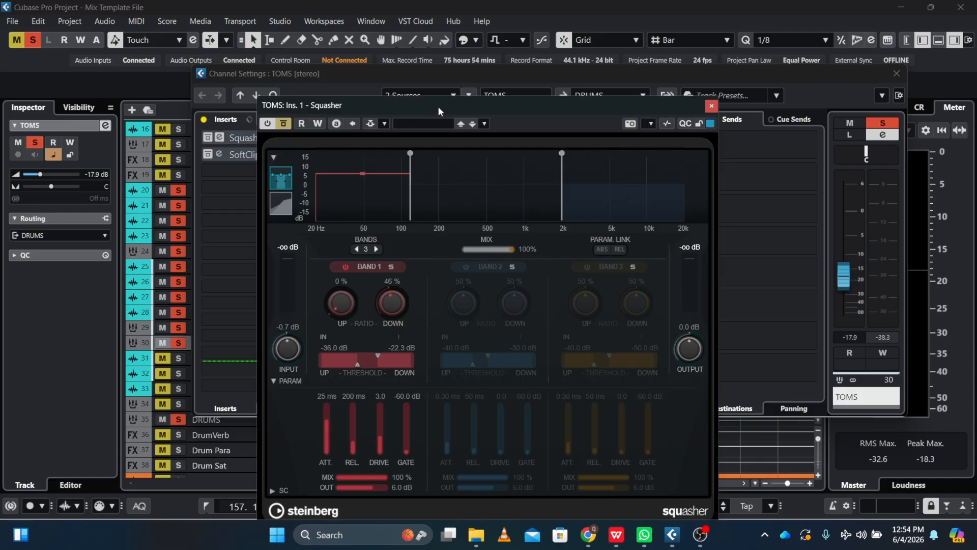
{"action": "left_click_drag", "start_coordinate": [438, 106], "coordinate": [473, 51]}
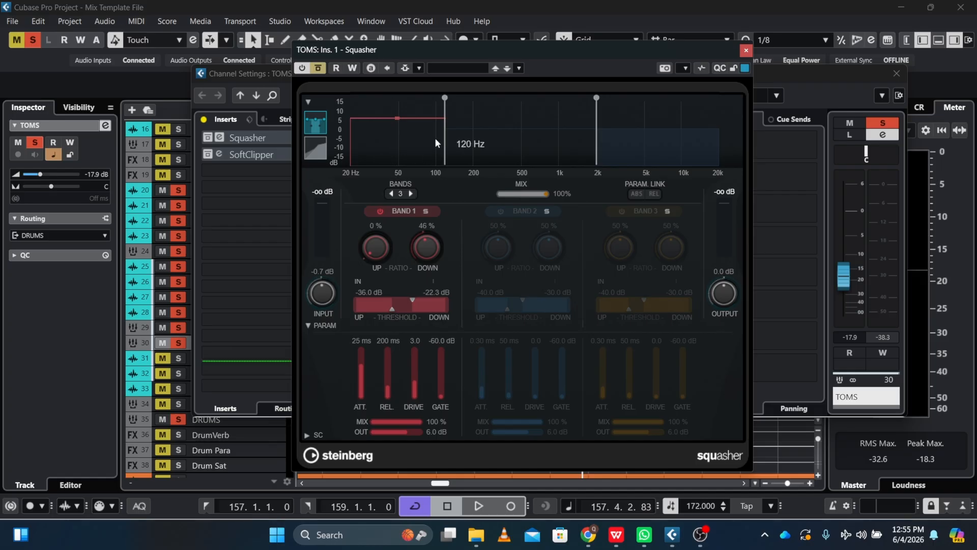
{"action": "mouse_move", "coordinate": [446, 157]}
Activate the Squasher on TOMS, audition the tom loop through it and close its editor.
{"action": "left_click", "coordinate": [319, 70]}
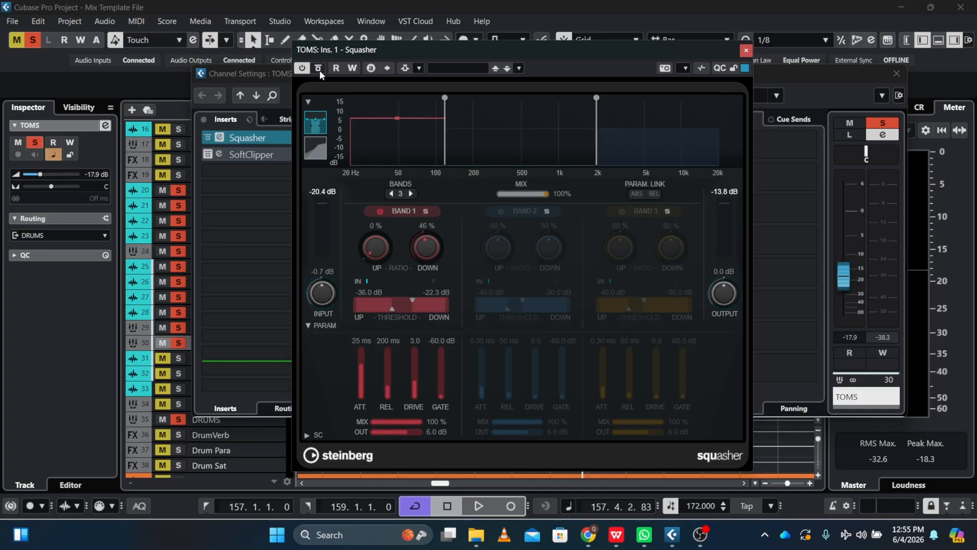
{"action": "key", "text": "space"}
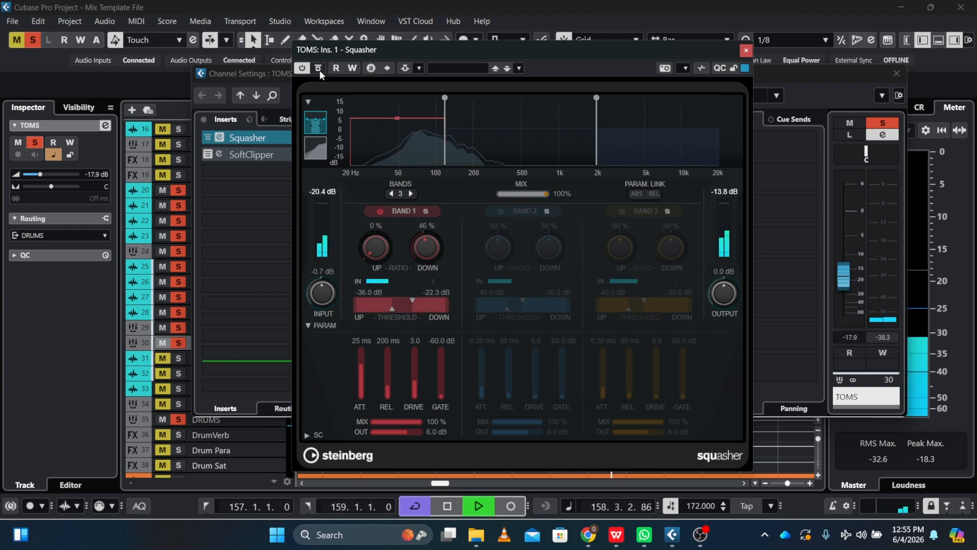
{"action": "key", "text": "space"}
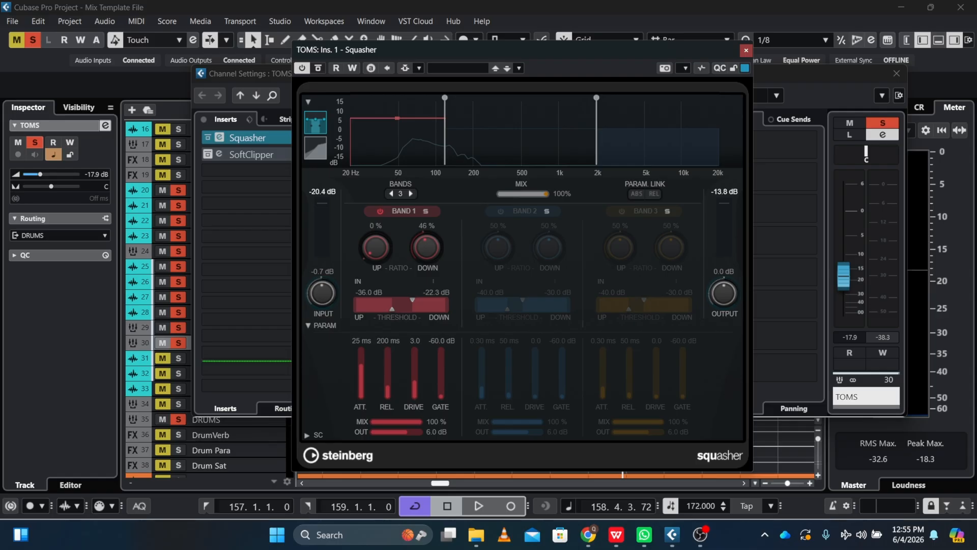
{"action": "left_click", "coordinate": [747, 49]}
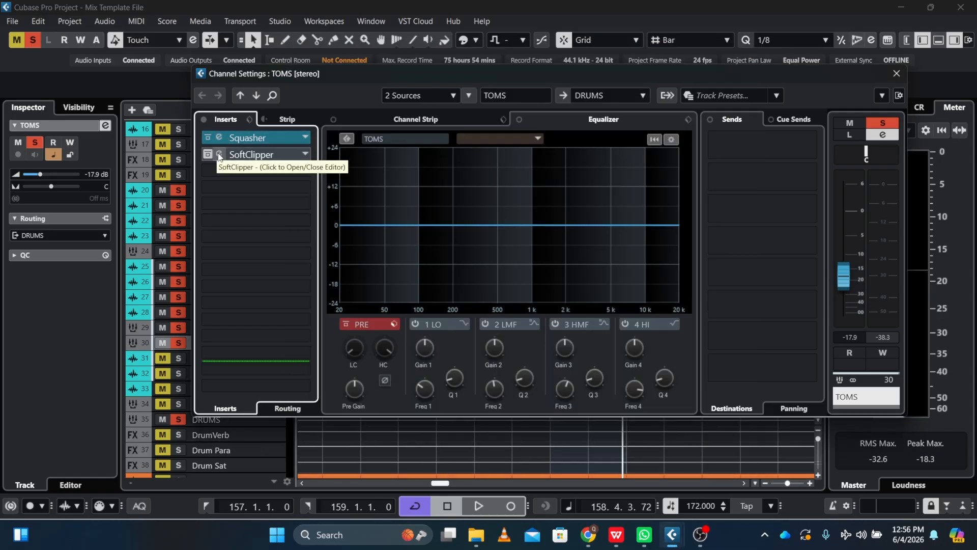
Open the SoftClipper insert on TOMS, activate it and audition the tom loop through both group inserts.
{"action": "left_click", "coordinate": [220, 154]}
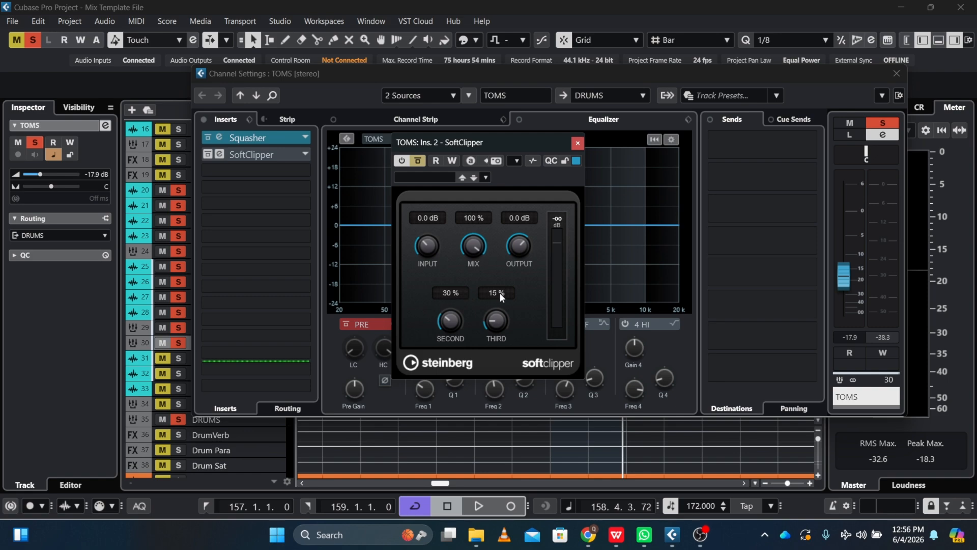
{"action": "left_click", "coordinate": [421, 163]}
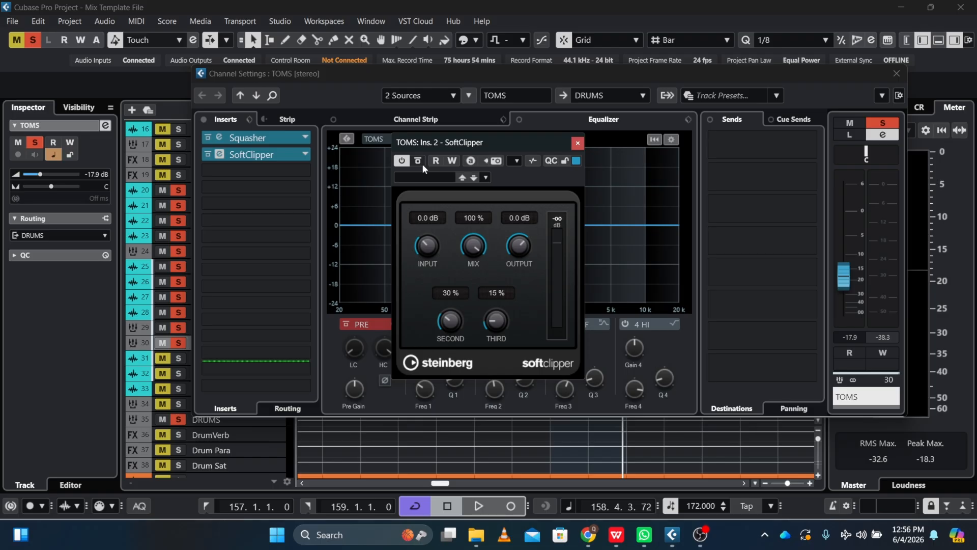
{"action": "key", "text": "space"}
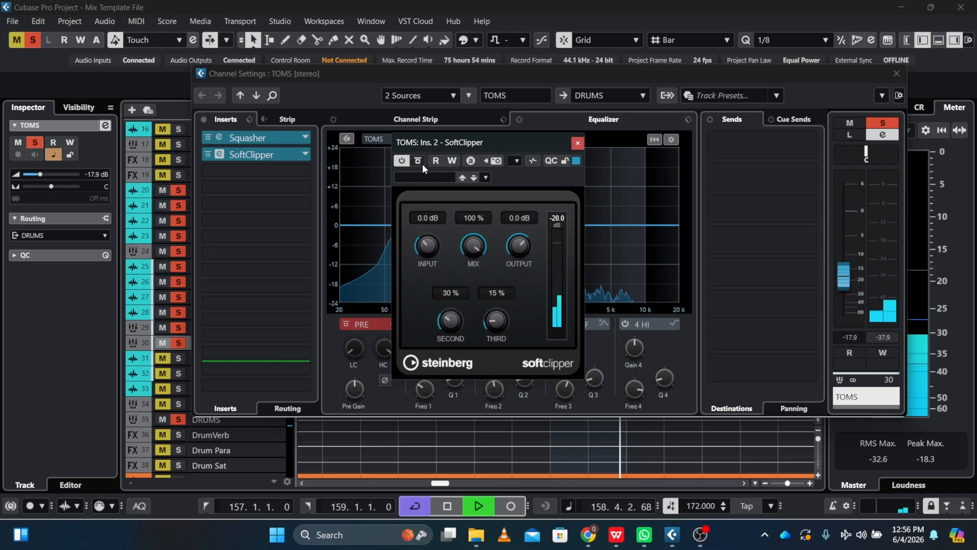
{"action": "key", "text": "space"}
{"action": "key", "text": "Escape"}
{"action": "key", "text": "Escape"}
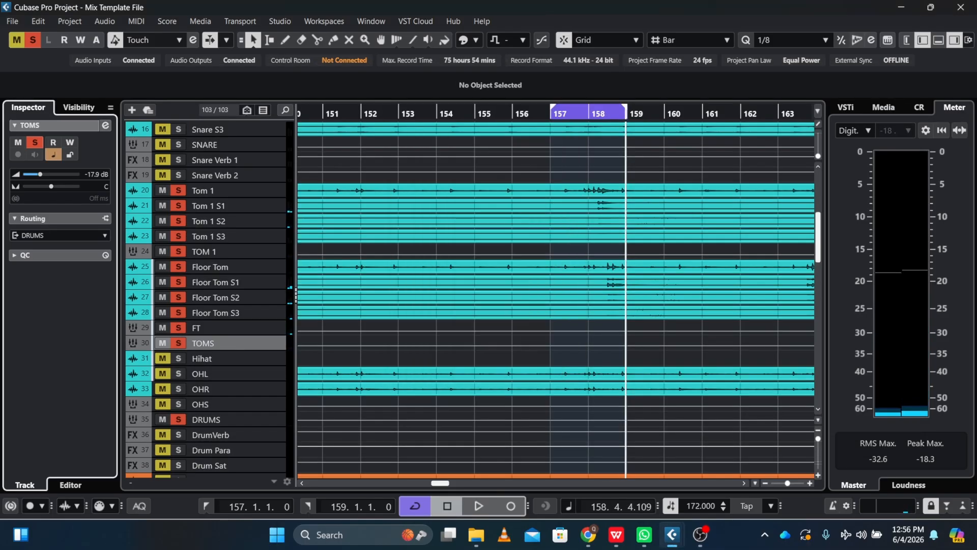
{"action": "key", "text": "space"}
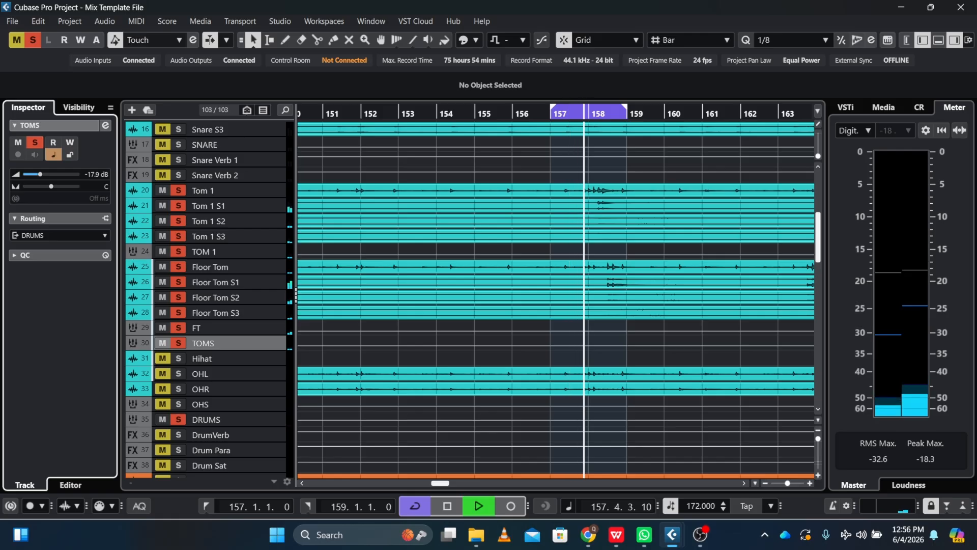
{"action": "key", "text": "space"}
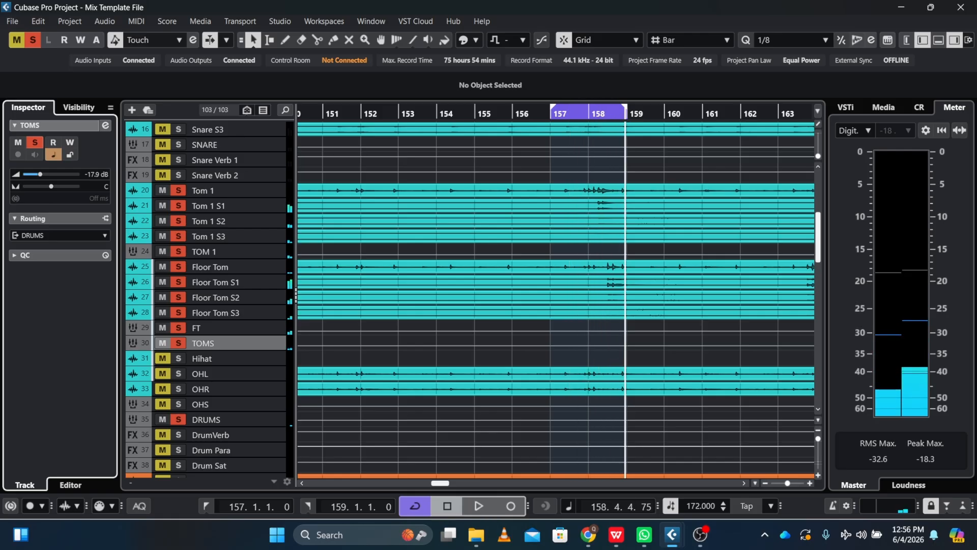
Solo the SNARE and KICK group channels so they play together with the toms.
{"action": "left_click", "coordinate": [179, 144]}
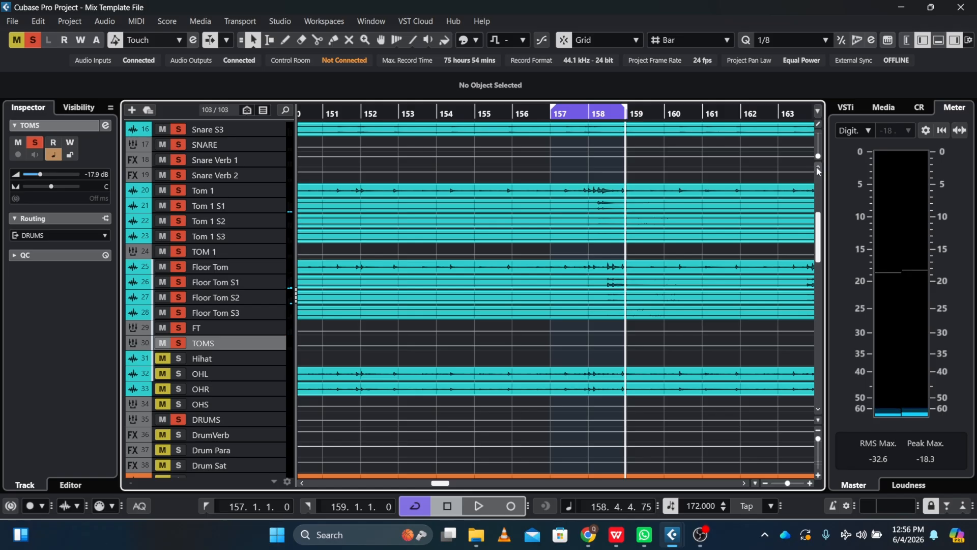
{"action": "scroll", "coordinate": [817, 166], "scroll_direction": "up", "scroll_amount": 2}
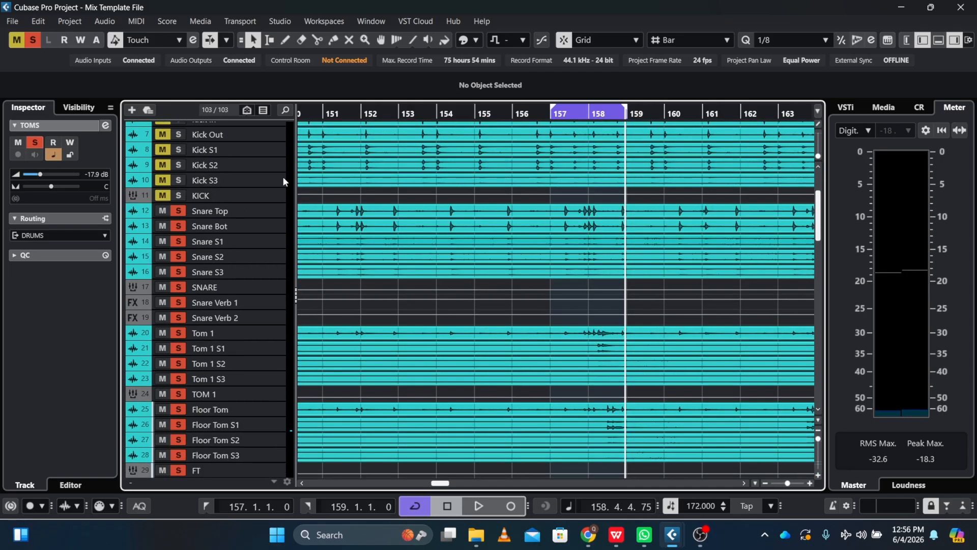
{"action": "left_click", "coordinate": [179, 197]}
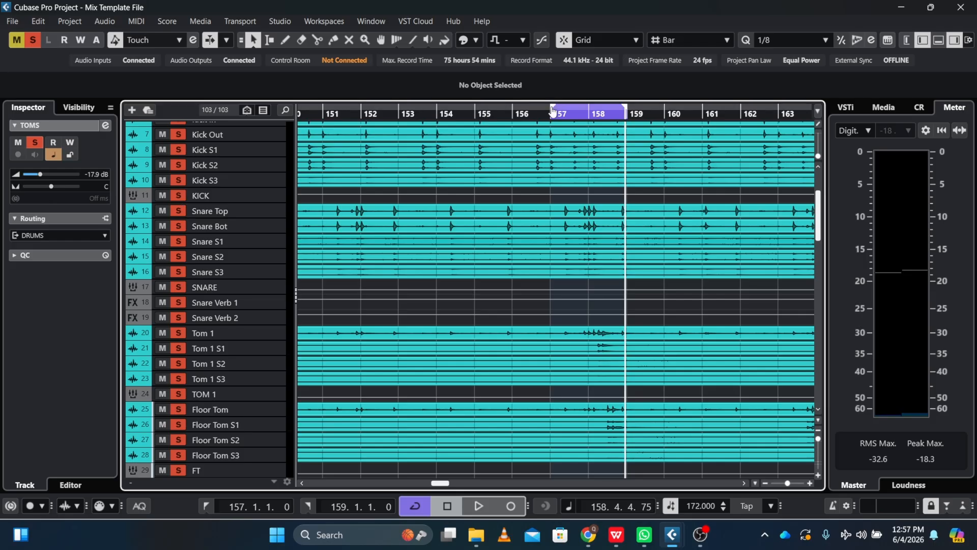
Extend the loop range's start to bar 156 and audition kick, snare and toms together with the cycle off.
{"action": "left_click_drag", "start_coordinate": [554, 102], "coordinate": [514, 111]}
{"action": "key", "text": "space"}
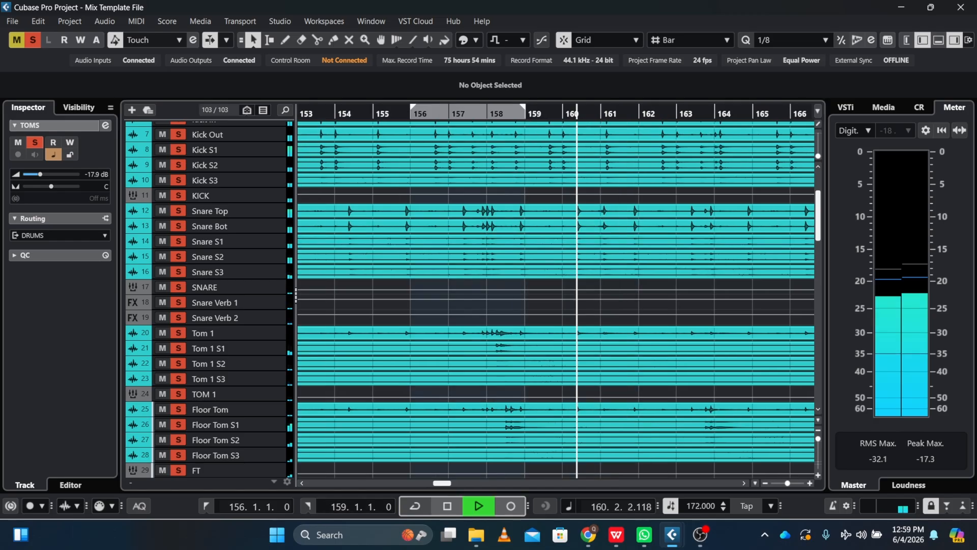
{"action": "key", "text": "space"}
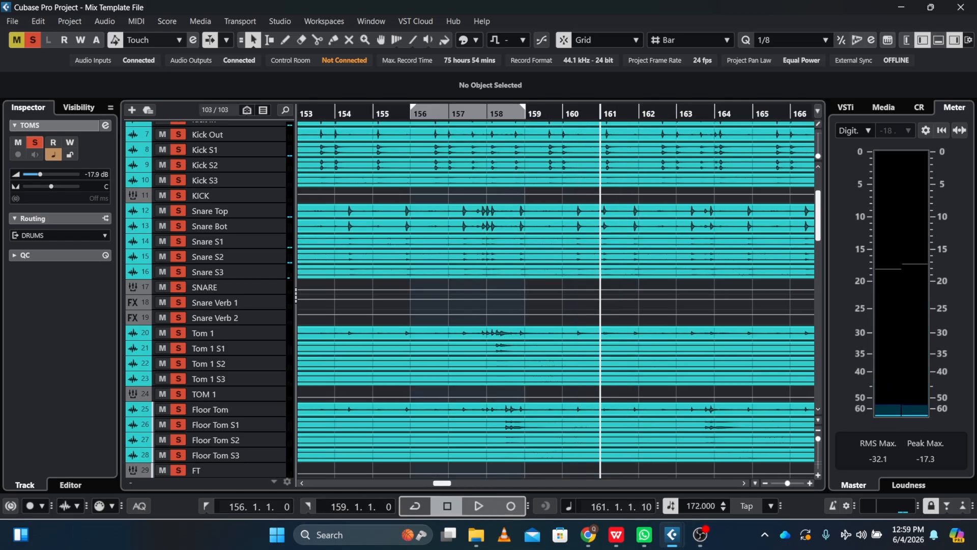